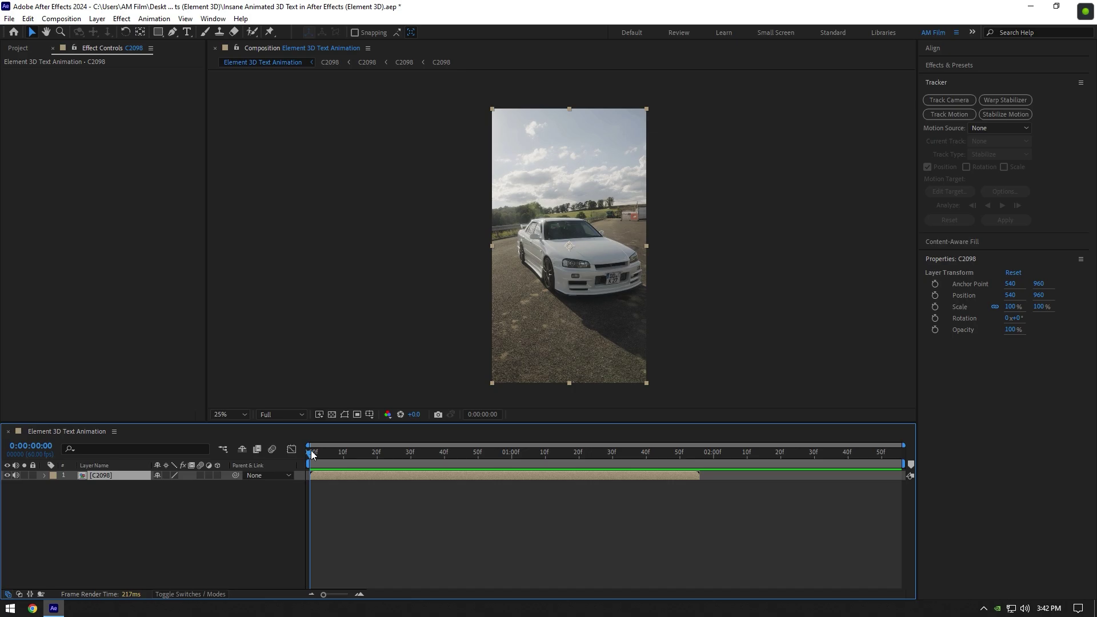
# Step: Start C2098 at 0:00:00:59, save that frame as Photoshop layers named Clean, and open Clean.psd
pyautogui.moveTo(312, 455); pyautogui.dragTo(510, 462)
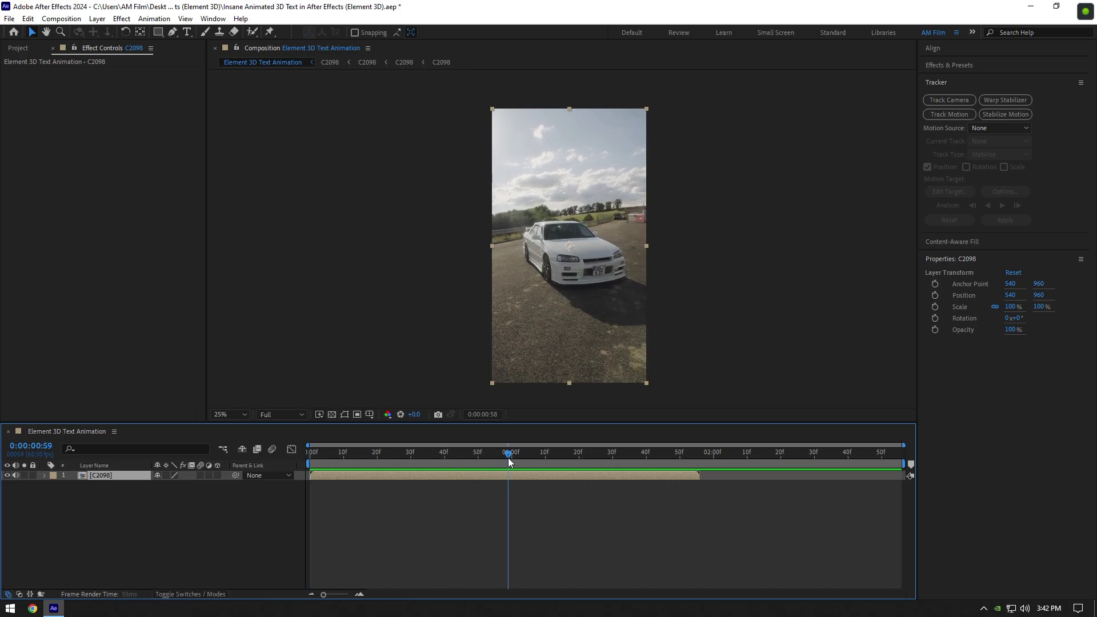
pyautogui.moveTo(324, 474); pyautogui.dragTo(516, 475)
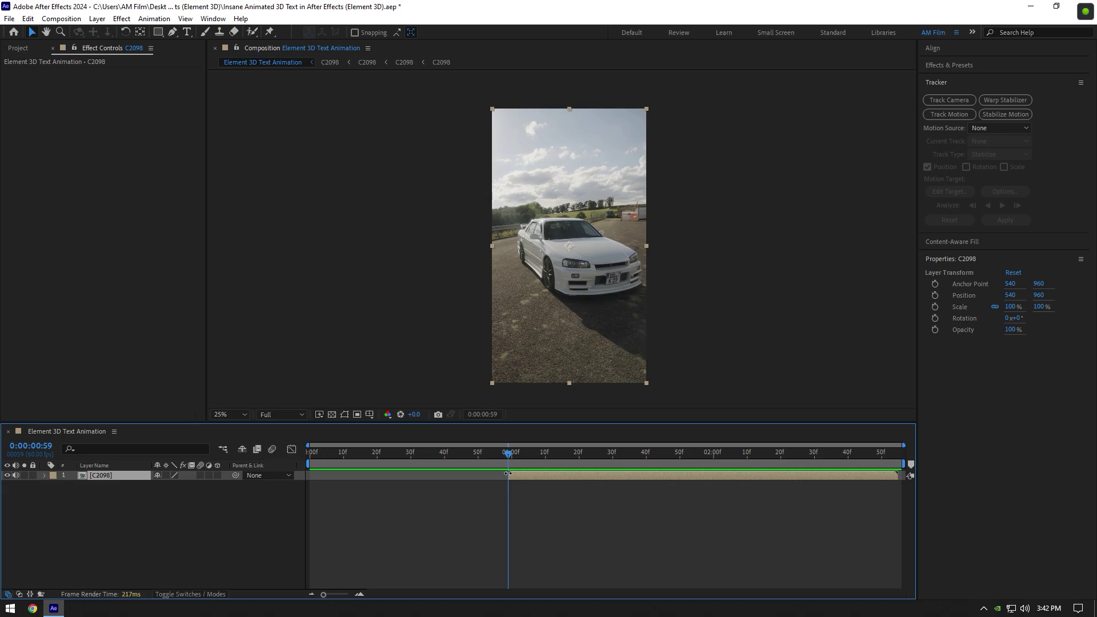
pyautogui.click(61, 18)
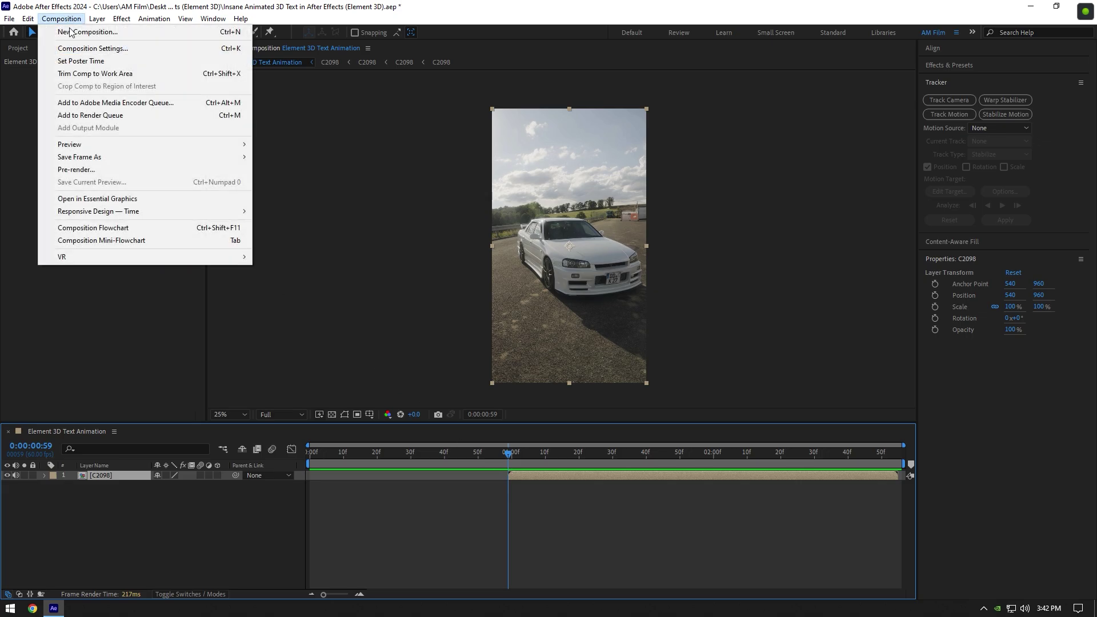
pyautogui.moveTo(103, 162)
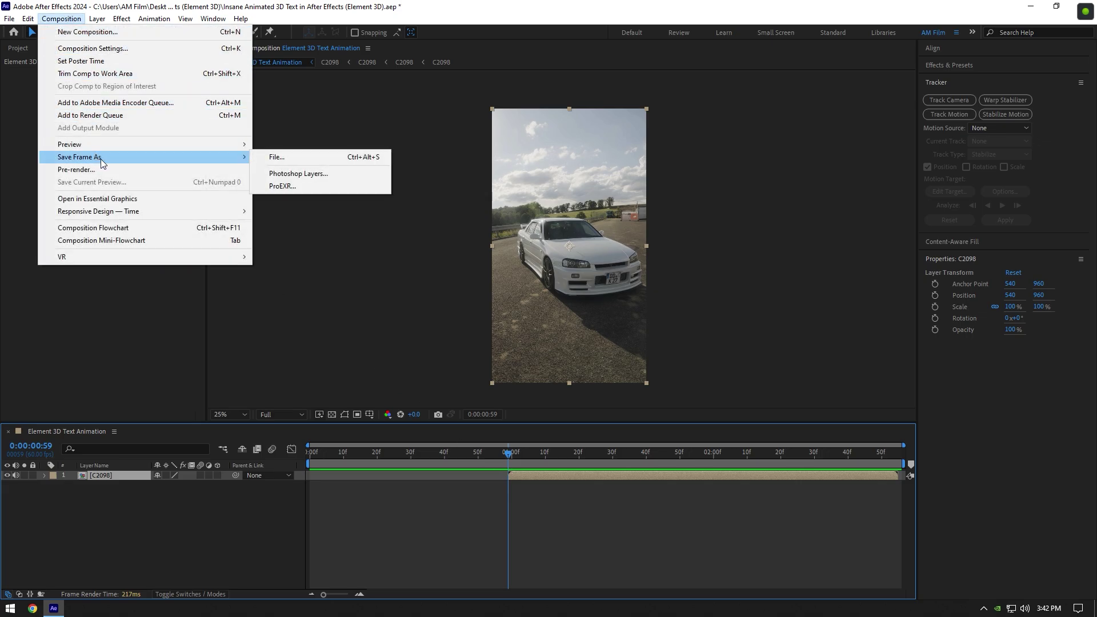
pyautogui.click(303, 173)
pyautogui.press('BackSpace')
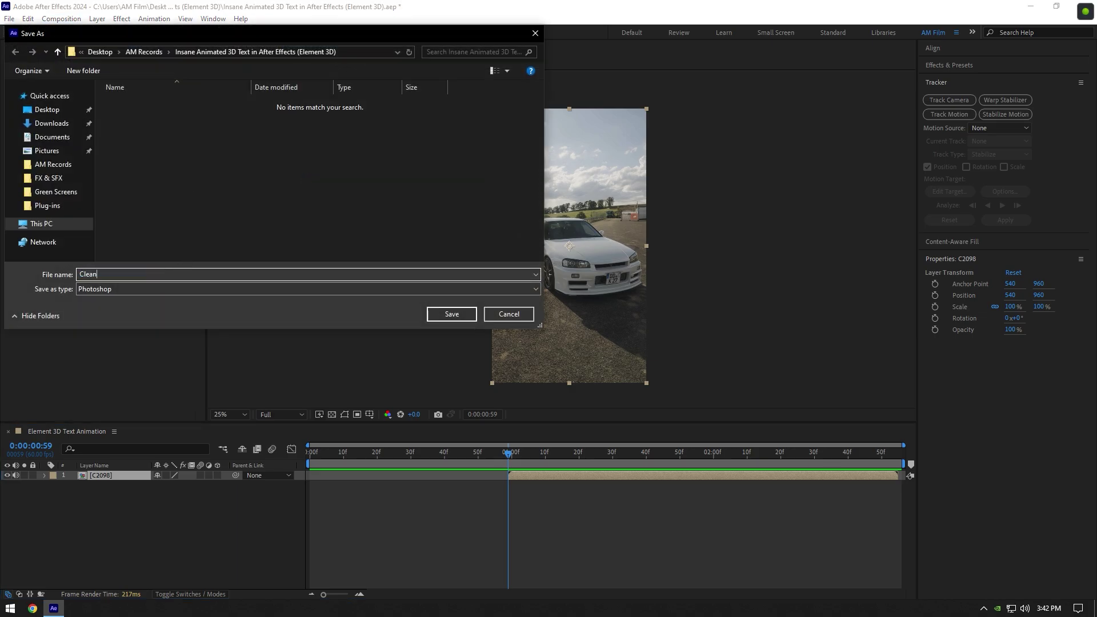
pyautogui.press('Return')
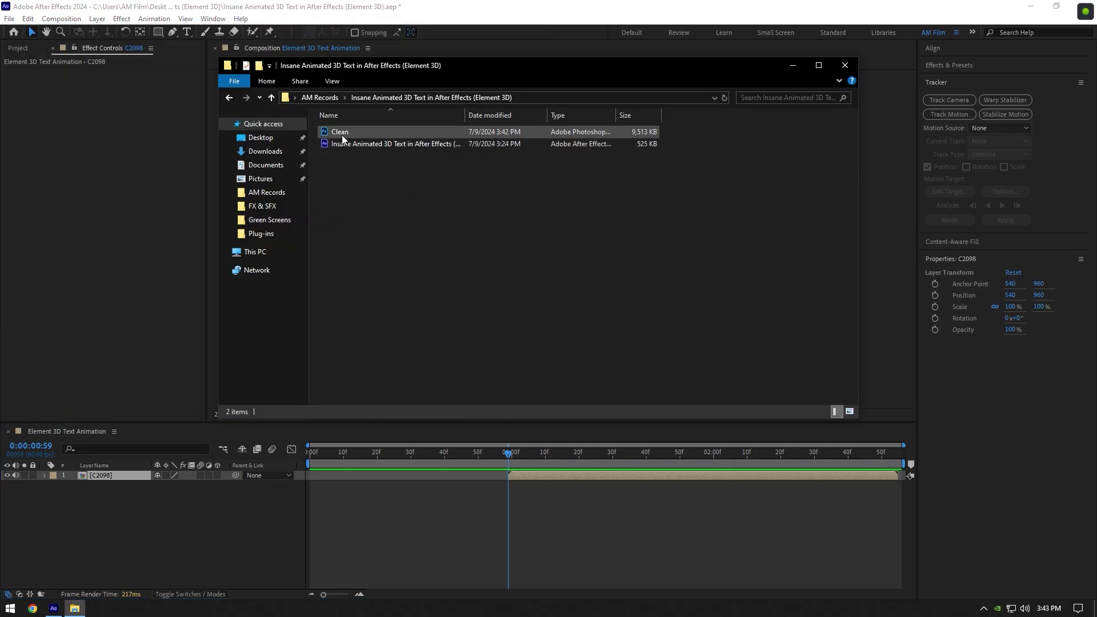
pyautogui.doubleClick(342, 135)
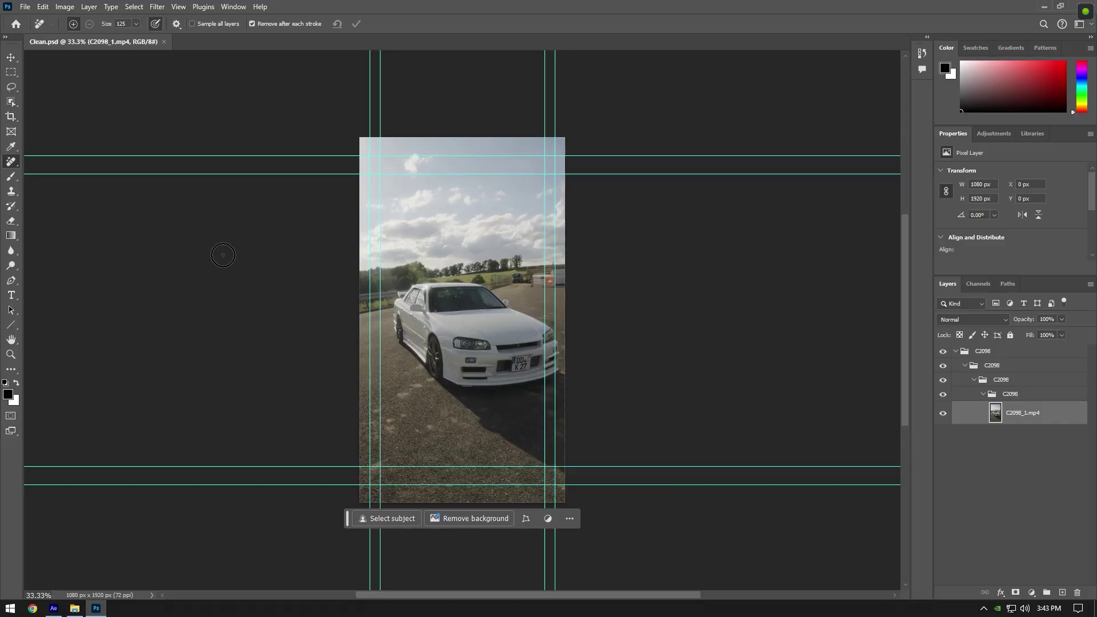
# Step: Erase the car and a leftover spot from the road with the Remove Tool
pyautogui.rightClick(10, 164)
pyautogui.click(64, 173)
pyautogui.moveTo(392, 318)
pyautogui.mouseDown()
pyautogui.moveTo(470, 368)
pyautogui.moveTo(477, 335)
pyautogui.mouseUp()
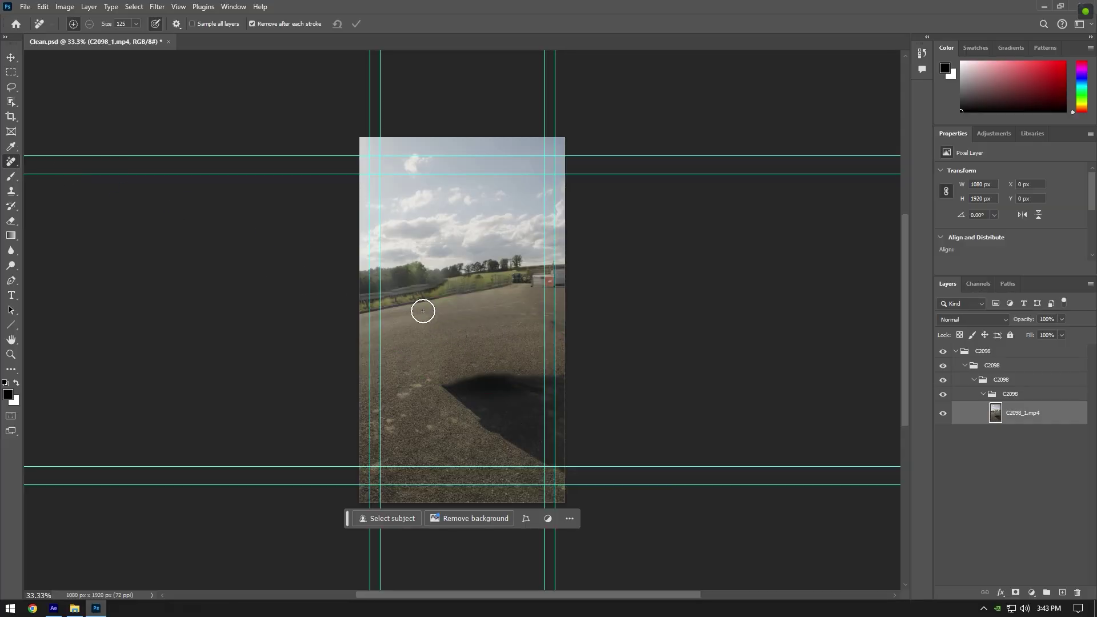
pyautogui.moveTo(422, 294); pyautogui.dragTo(472, 292)
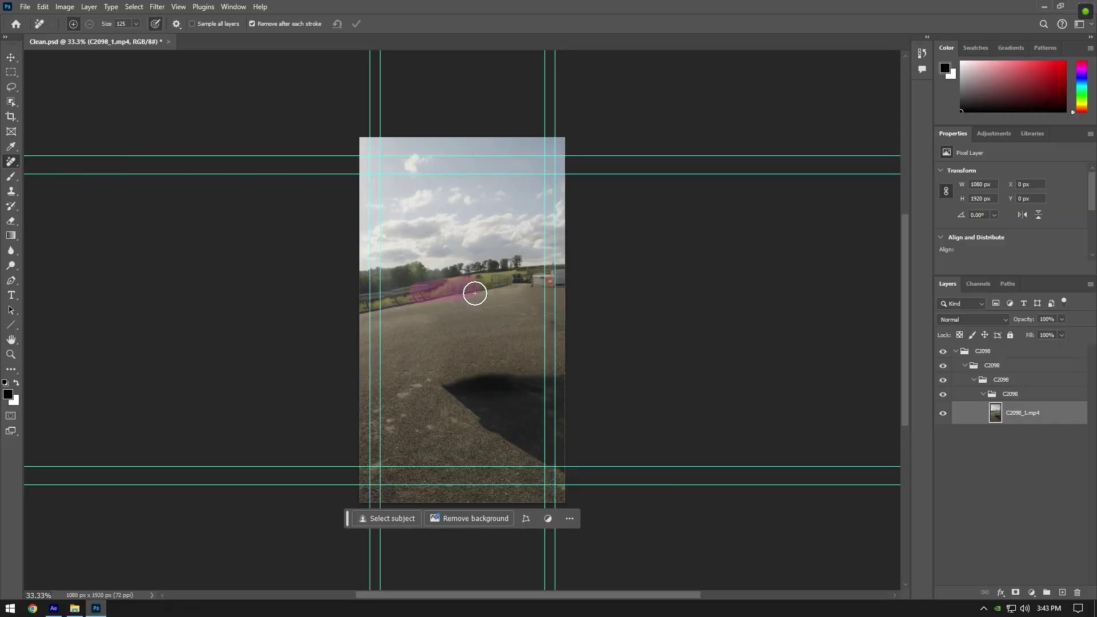
# Step: Quick-export the image as the PNG Cleanpng and quit Photoshop without saving Clean.psd
pyautogui.click(25, 6)
pyautogui.moveTo(66, 188)
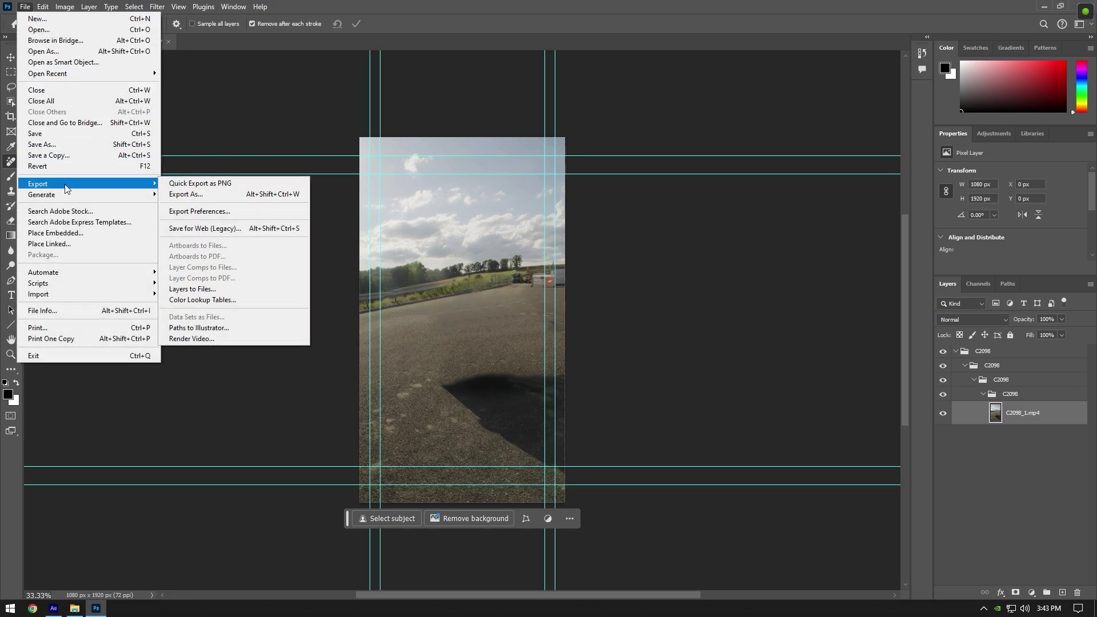
pyautogui.click(206, 183)
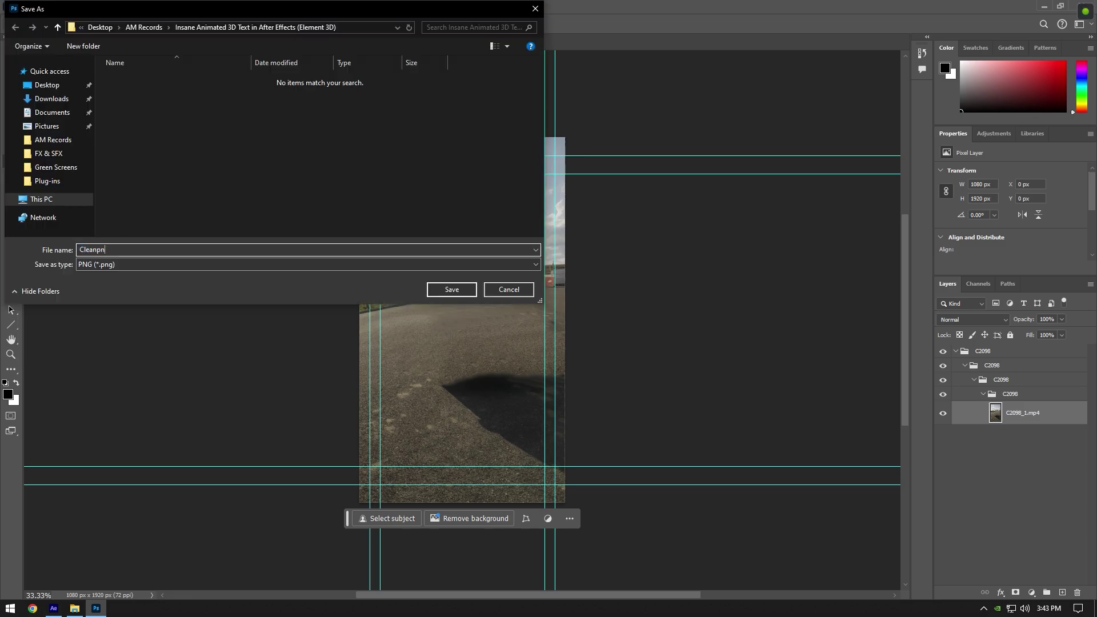
pyautogui.write('png')
pyautogui.press('Return')
pyautogui.click(1087, 6)
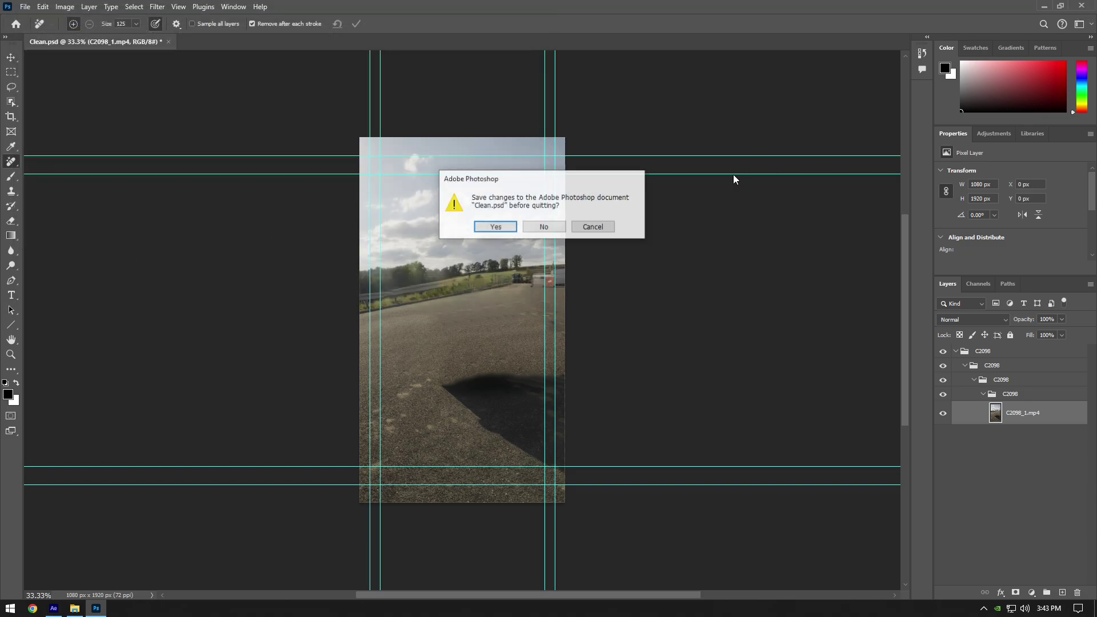
pyautogui.click(543, 228)
# Step: Place Cleanpng above C2098 and an 'am film' text layer, trim both to 01:00f, and hide the text
pyautogui.moveTo(340, 145); pyautogui.dragTo(93, 480)
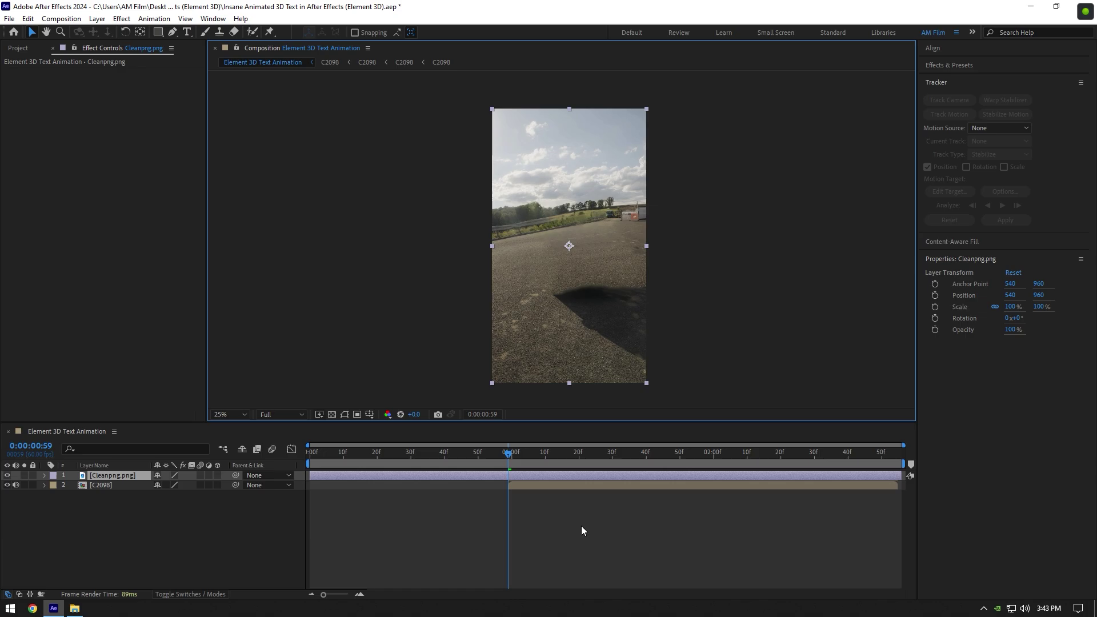
pyautogui.moveTo(901, 480); pyautogui.dragTo(309, 453)
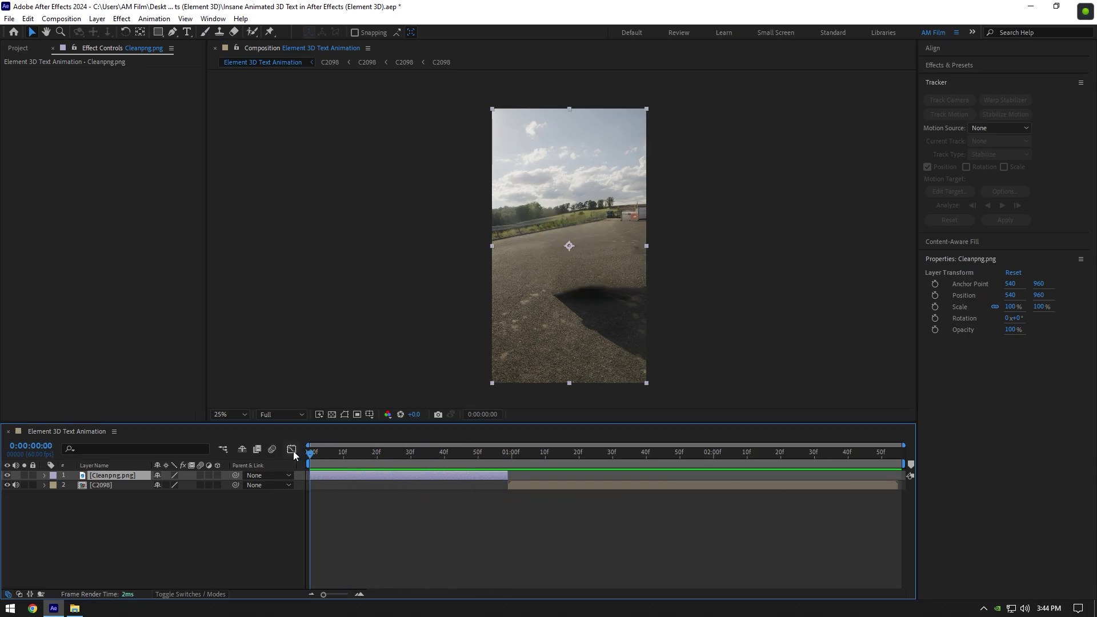
pyautogui.click(186, 32)
pyautogui.click(516, 255)
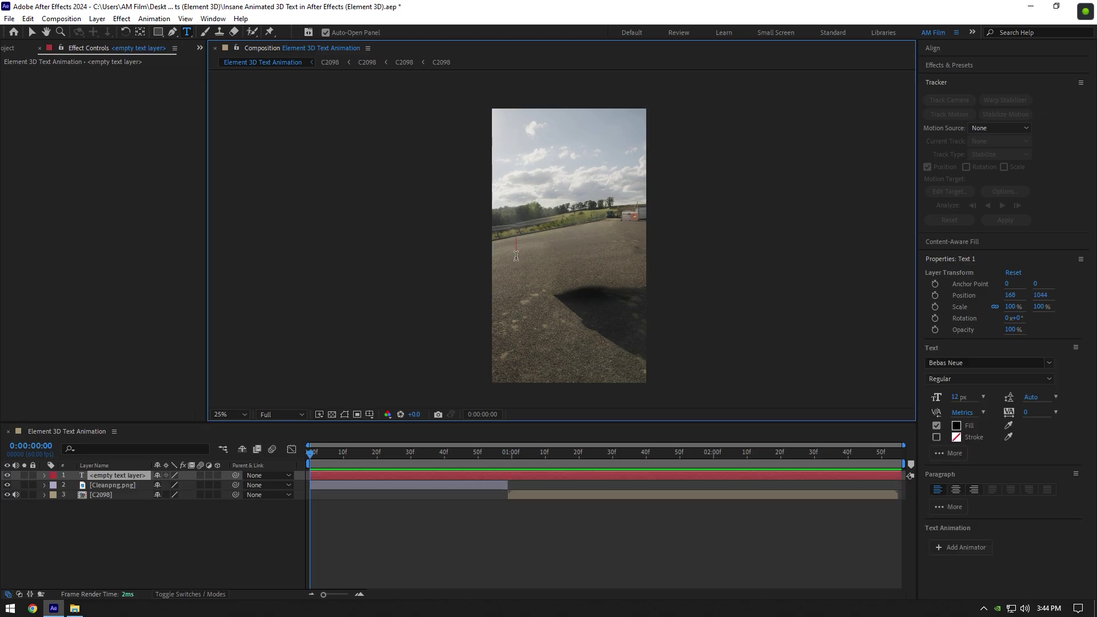
pyautogui.write('am film')
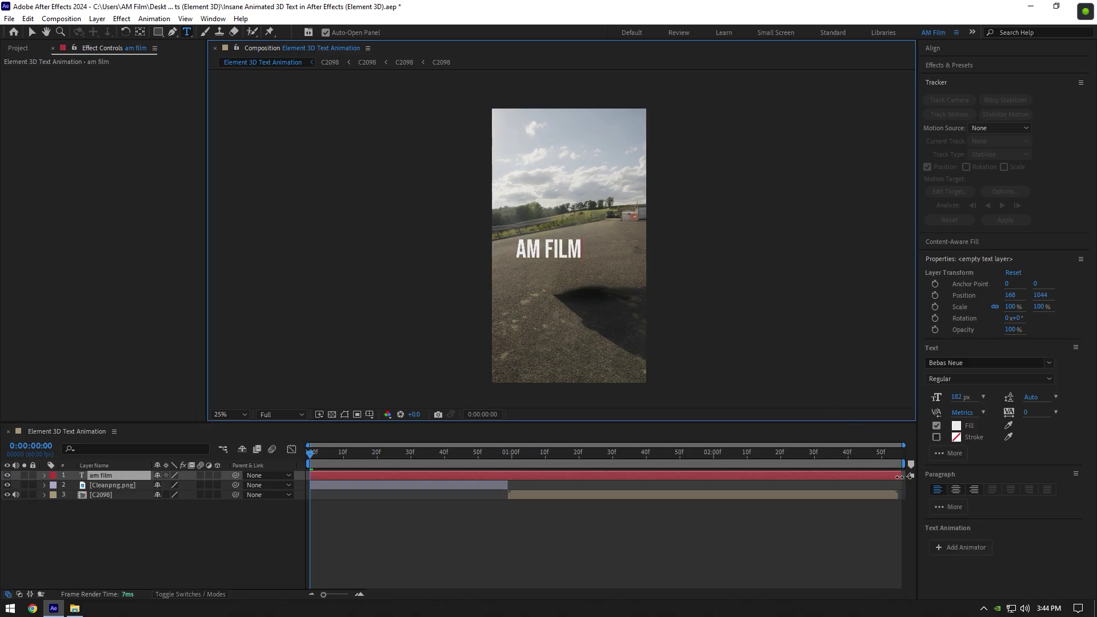
pyautogui.moveTo(899, 477); pyautogui.dragTo(508, 477)
pyautogui.click(8, 476)
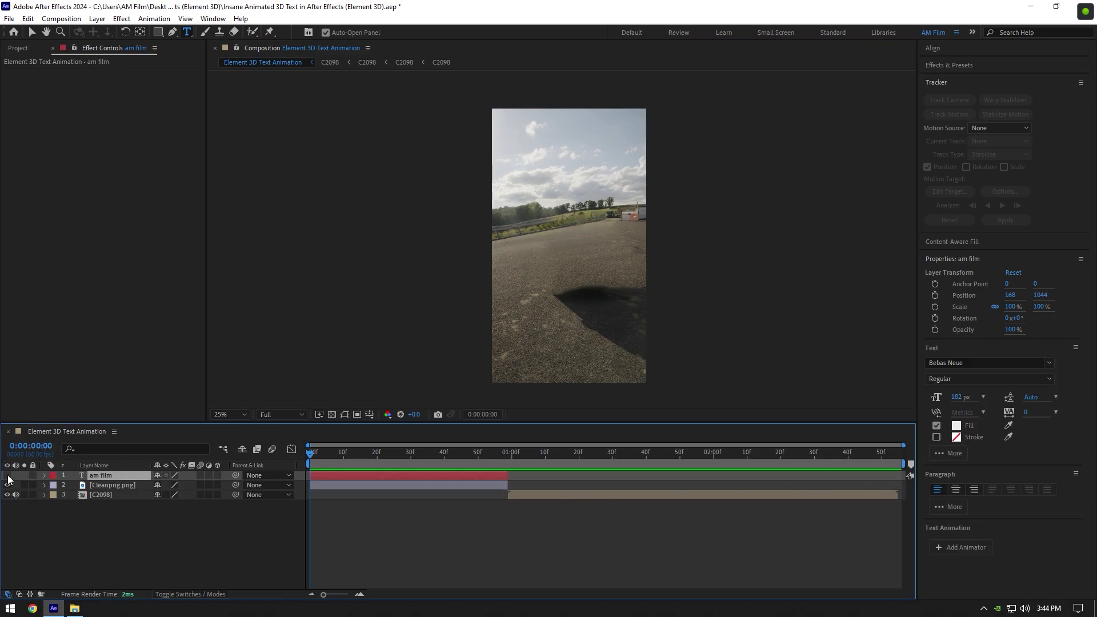
# Step: Create a solid named Effect ending at one second and apply the Element effect to it
pyautogui.rightClick(114, 533)
pyautogui.moveTo(221, 391)
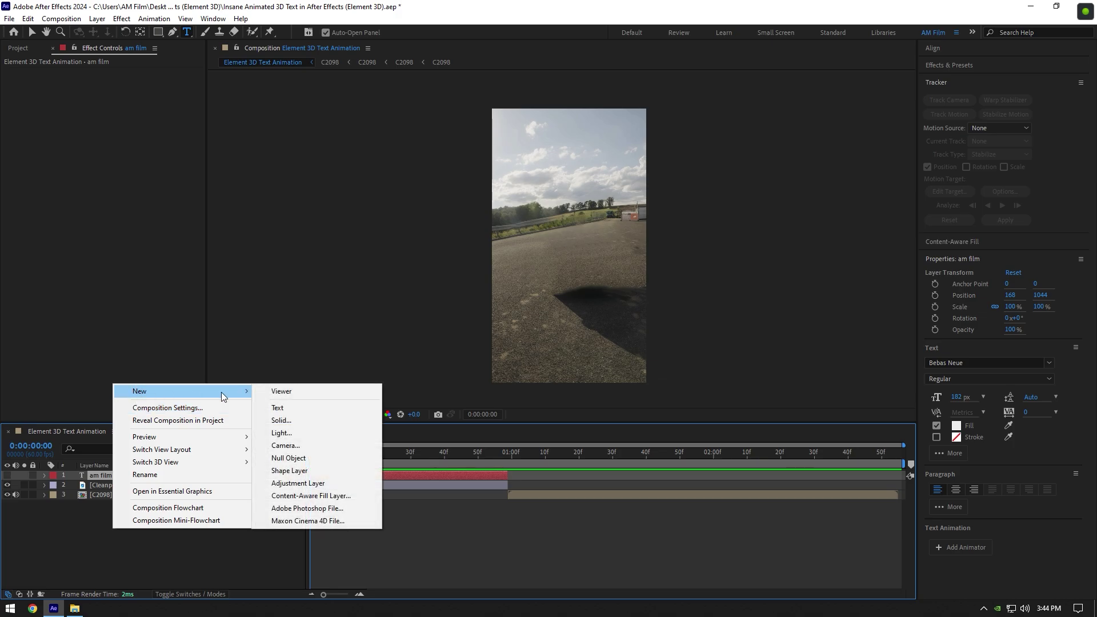
pyautogui.click(283, 421)
pyautogui.write('Effect')
pyautogui.press('Return')
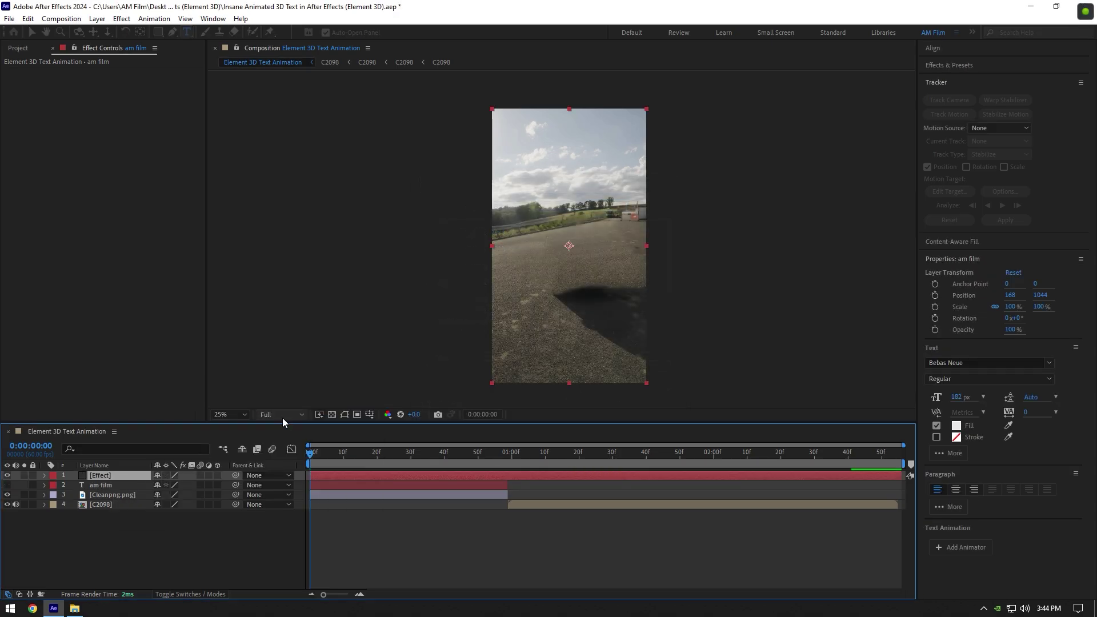
pyautogui.moveTo(902, 474); pyautogui.dragTo(507, 475)
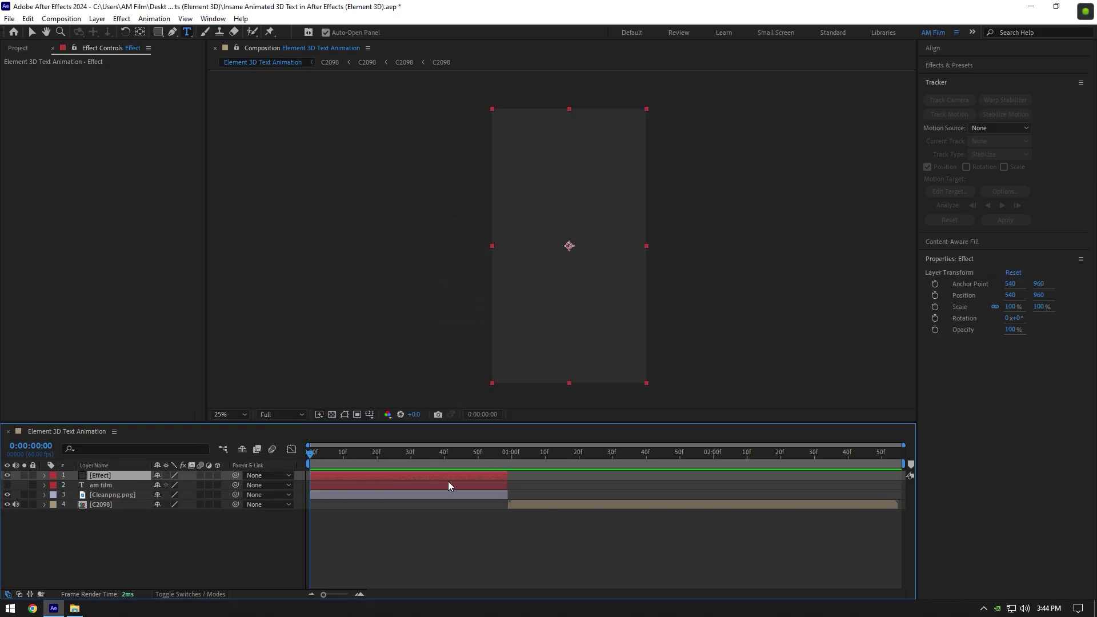
pyautogui.hotkey('ctrl', 'space')
pyautogui.write('ele')
pyautogui.press('Return')
pyautogui.press('v')
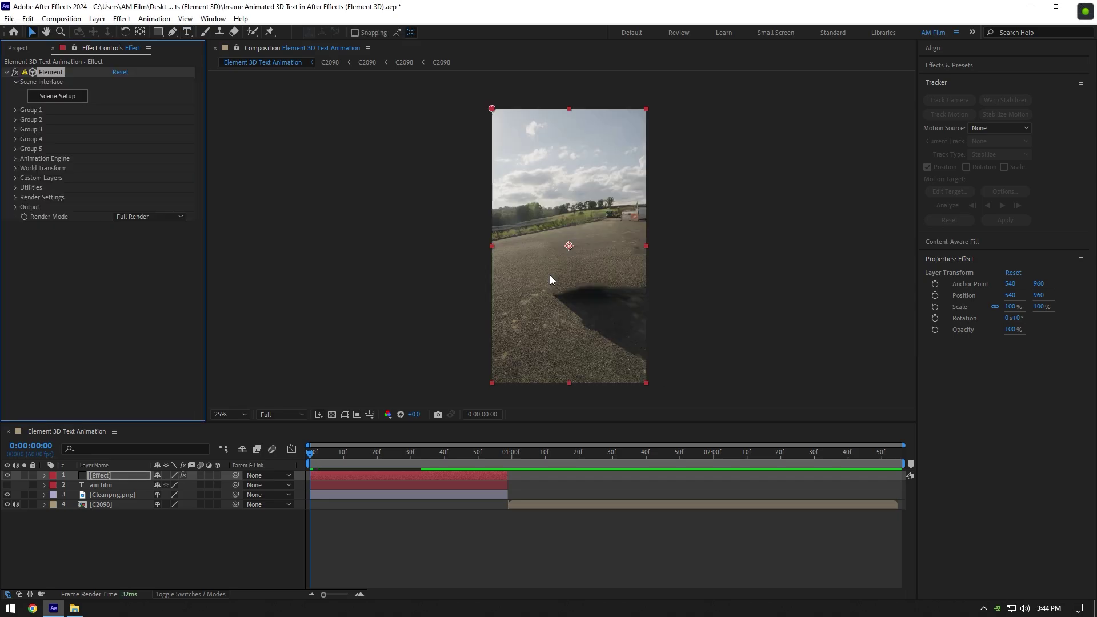
# Step: In Custom Layers, set Path Layer 1 to am film and Texture Map Layer 1 to Cleanpng.png
pyautogui.click(16, 178)
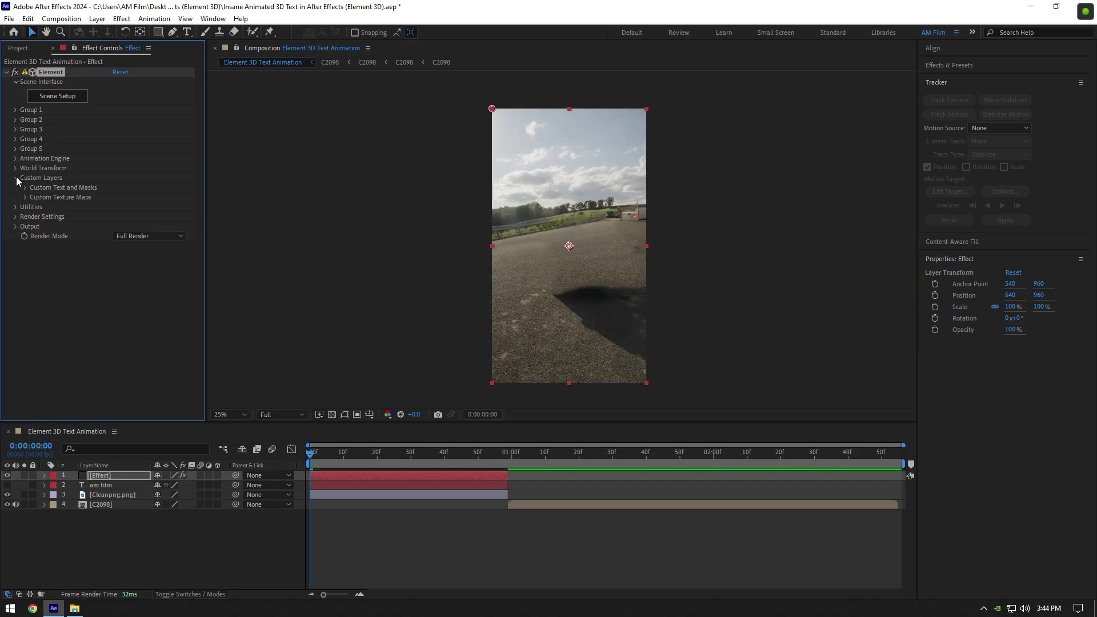
pyautogui.click(24, 187)
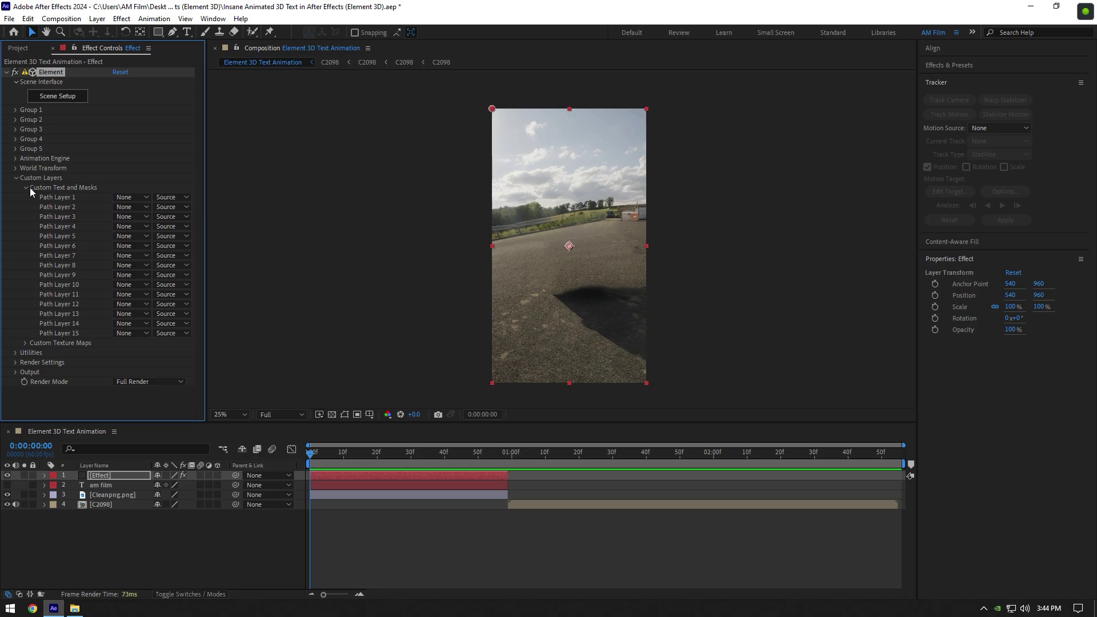
pyautogui.click(132, 197)
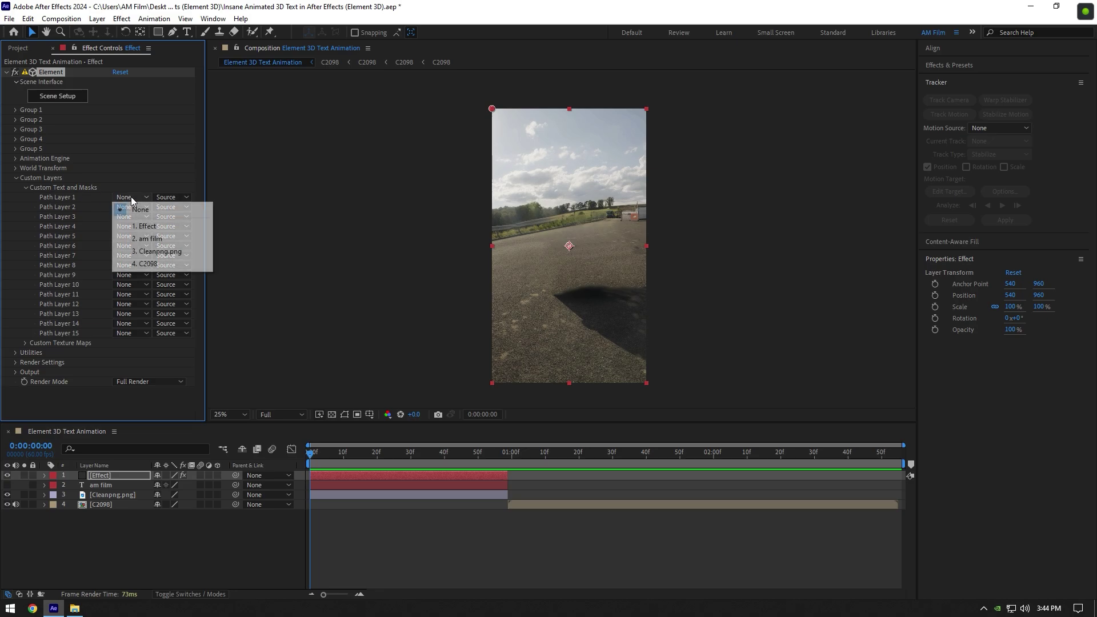
pyautogui.click(153, 239)
pyautogui.click(26, 187)
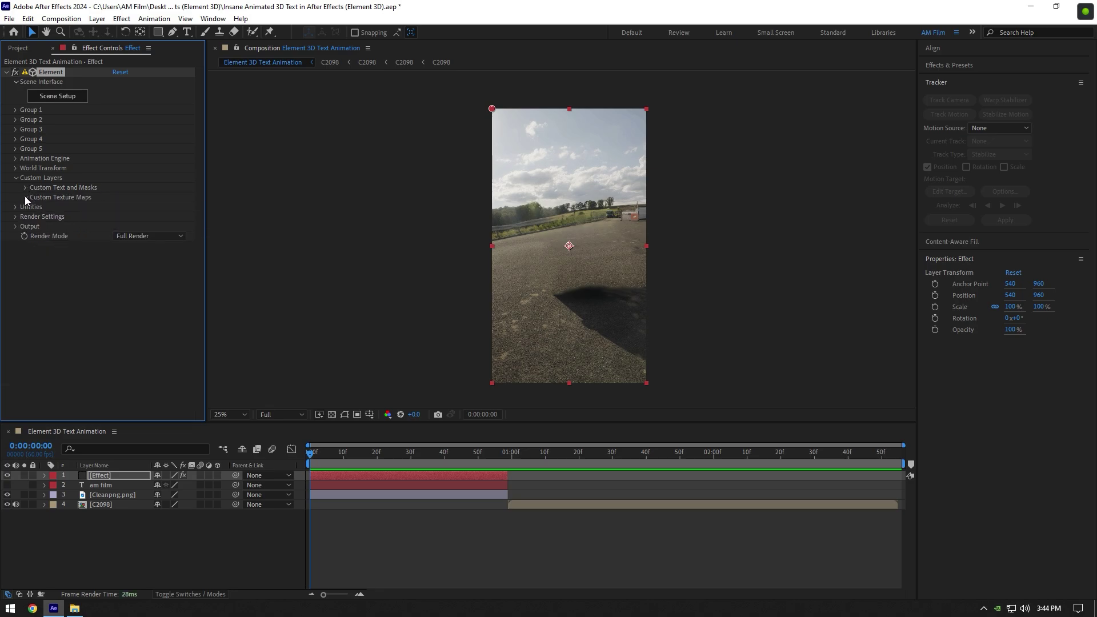
pyautogui.click(25, 196)
pyautogui.click(132, 206)
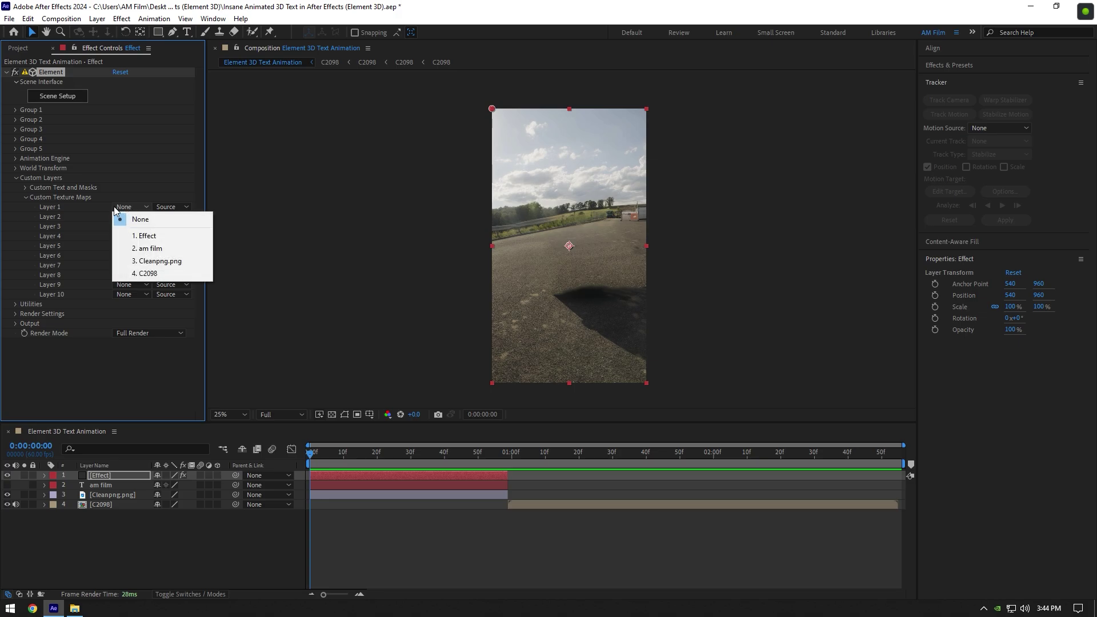
pyautogui.click(161, 264)
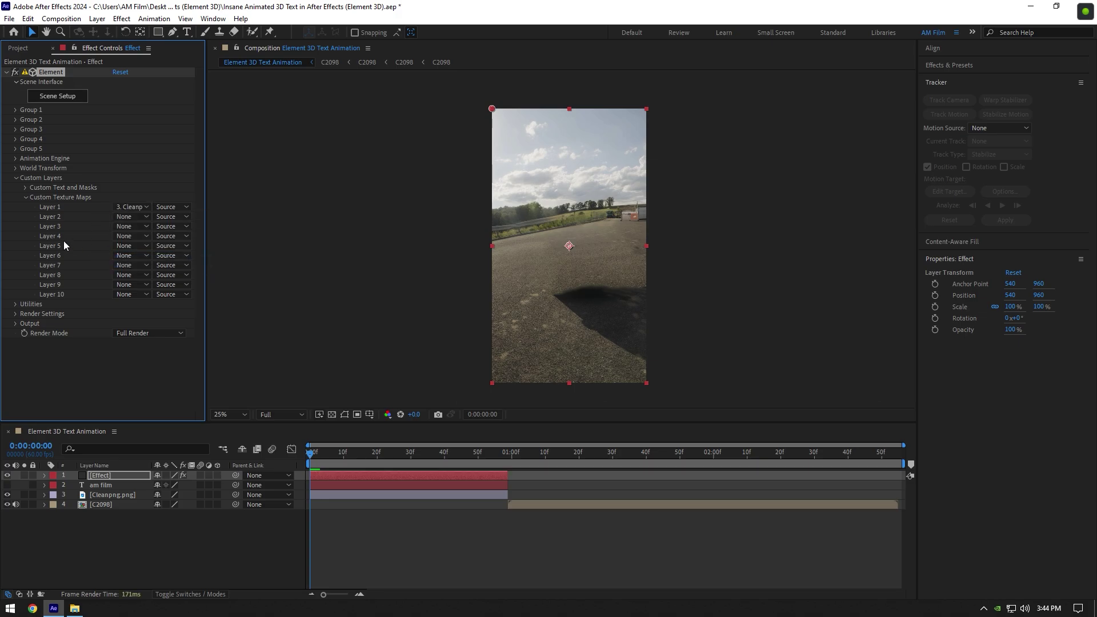
pyautogui.click(26, 197)
# Step: Set the Physical Environment override layer to Cleanpng.png
pyautogui.click(16, 217)
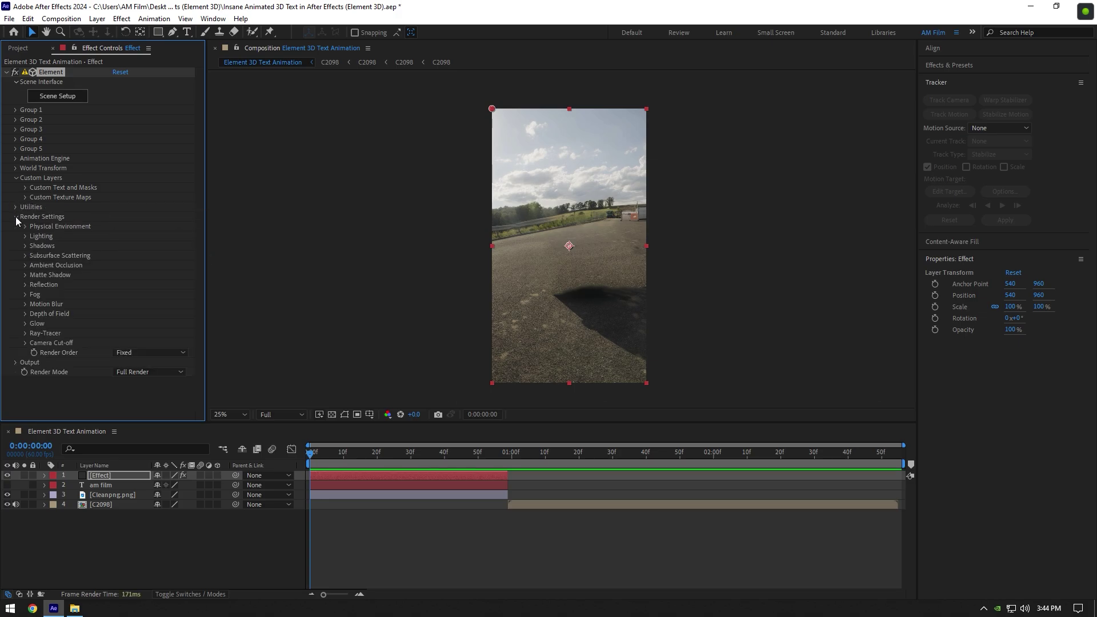
pyautogui.click(26, 226)
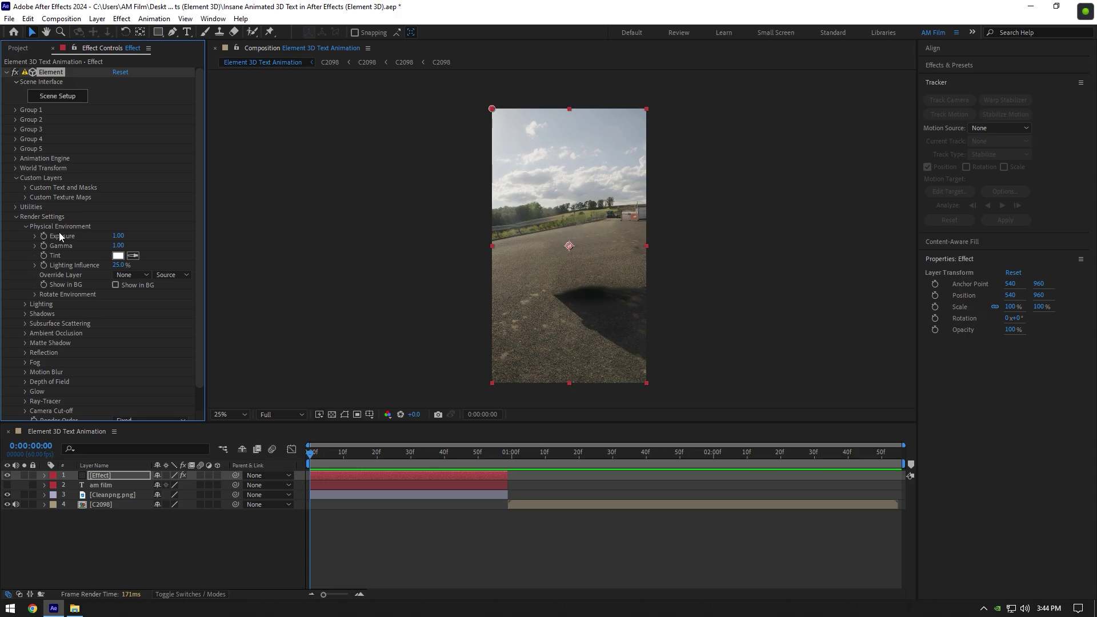
pyautogui.click(138, 276)
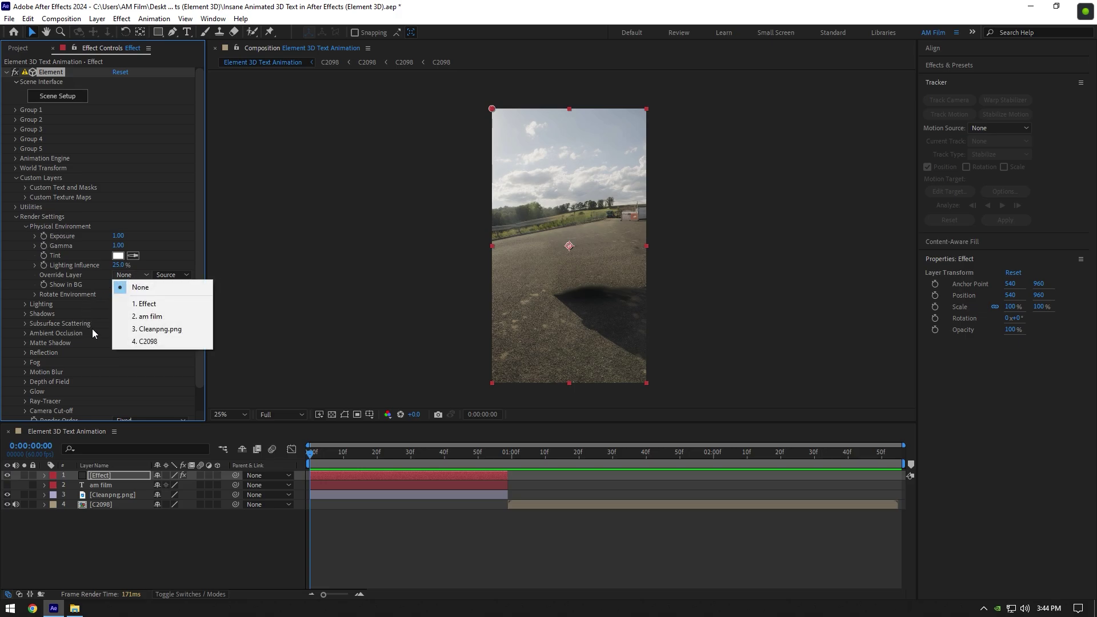
pyautogui.click(162, 330)
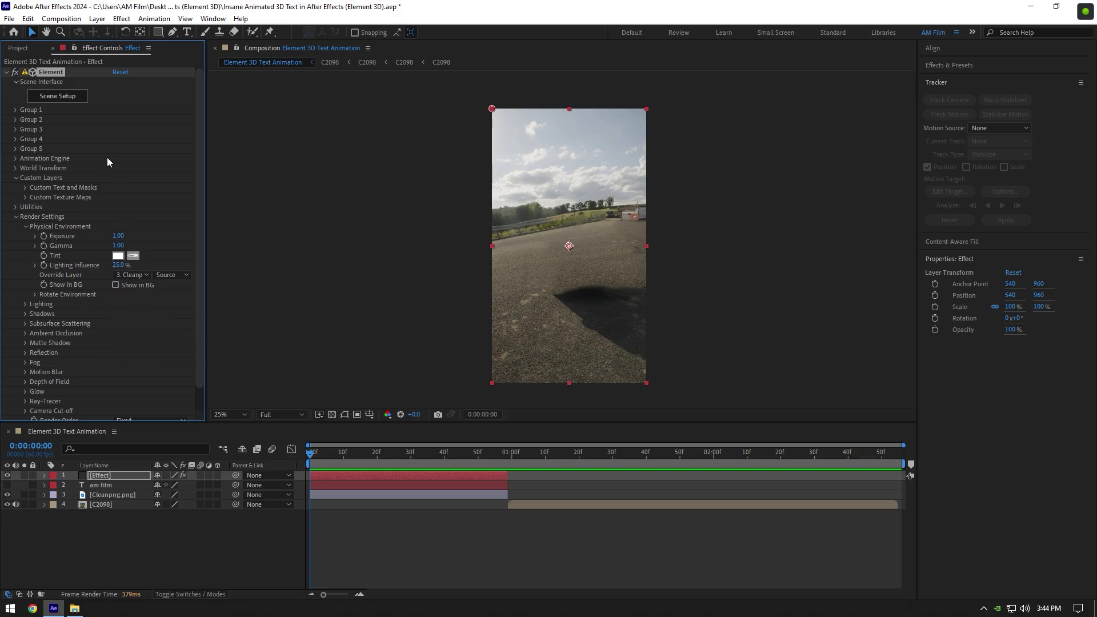
# Step: In Element's Scene Setup, extrude the AM FILM text and deepen Bevel 1's extrusion to about 2.13
pyautogui.click(63, 99)
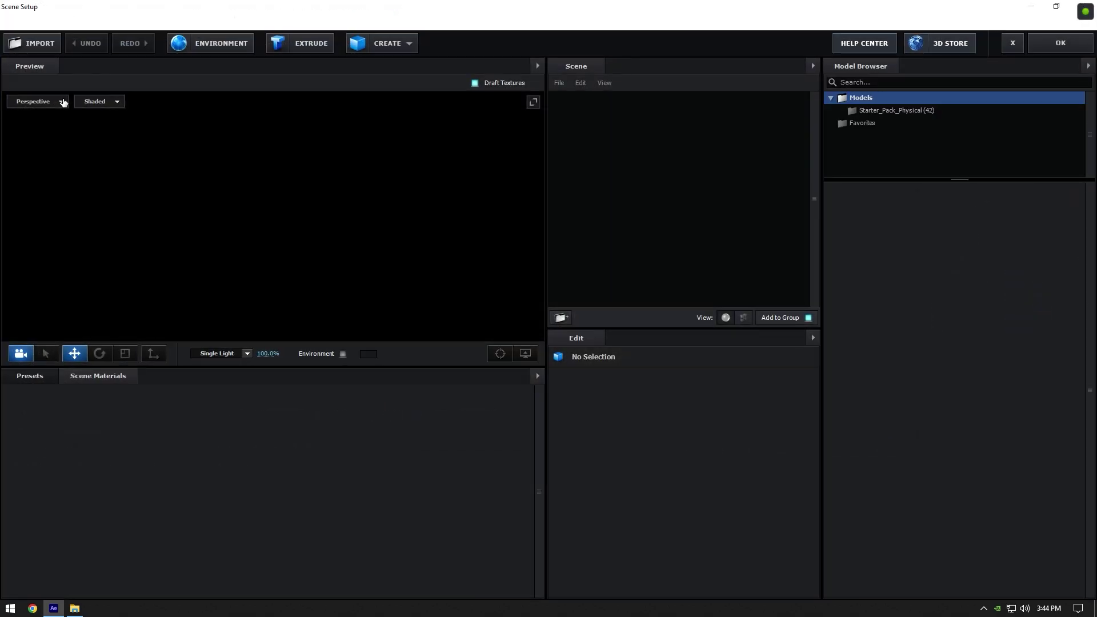
pyautogui.click(294, 46)
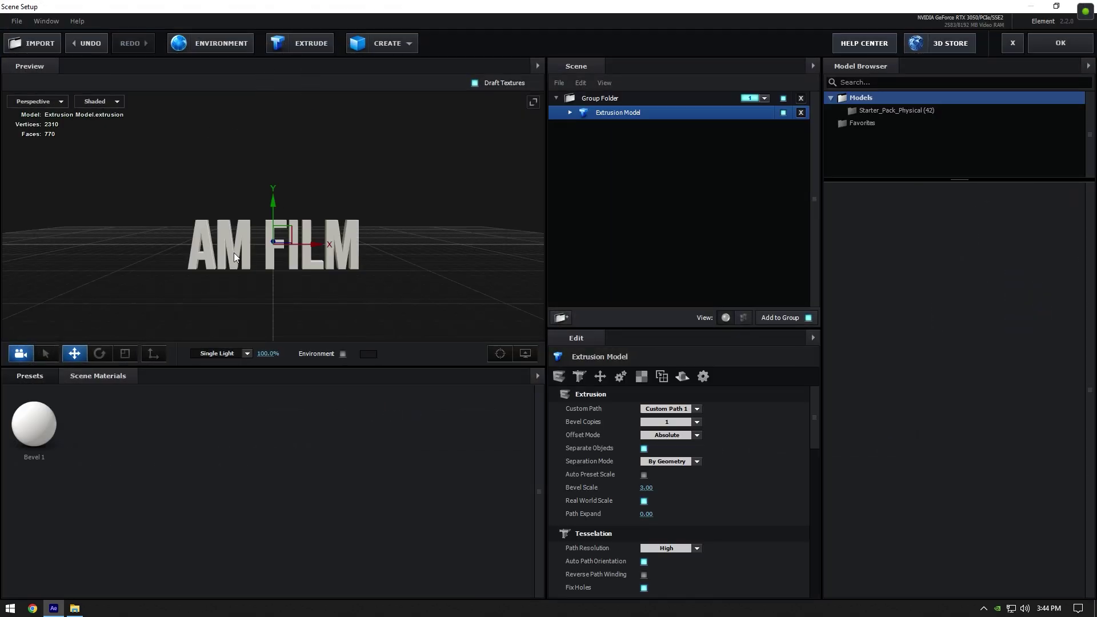
pyautogui.moveTo(234, 253); pyautogui.dragTo(287, 264)
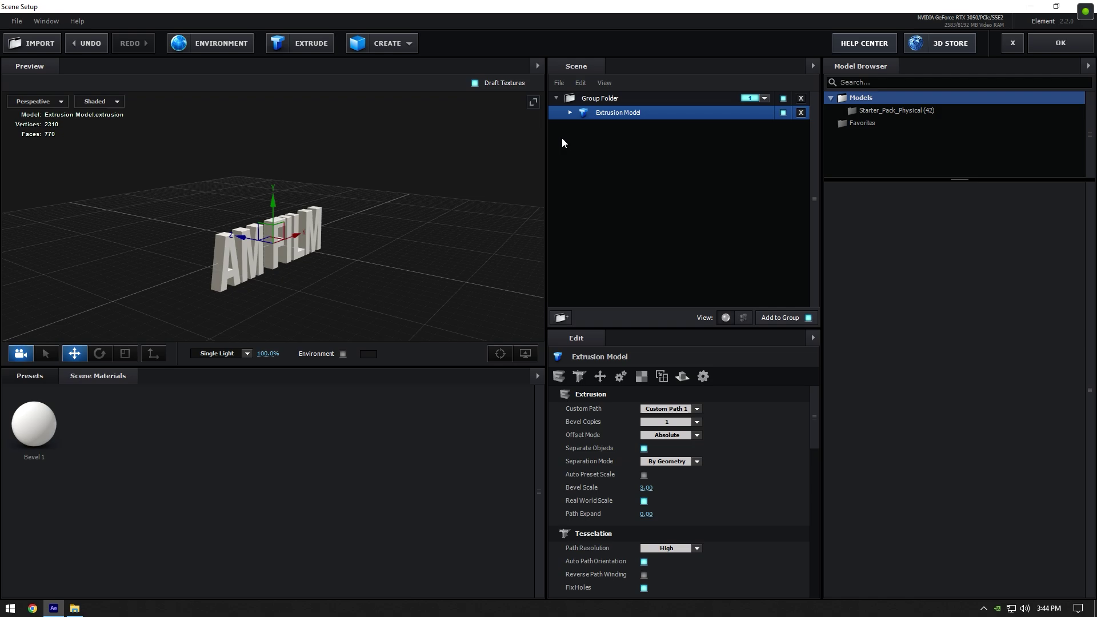
pyautogui.click(570, 113)
pyautogui.click(617, 130)
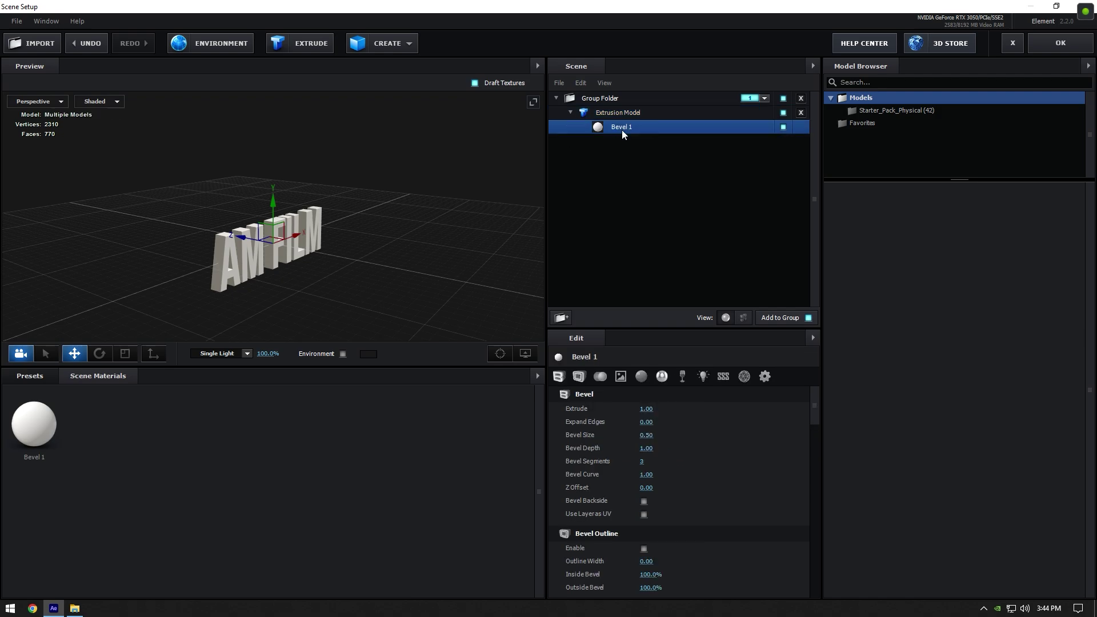
pyautogui.moveTo(646, 409); pyautogui.dragTo(709, 410)
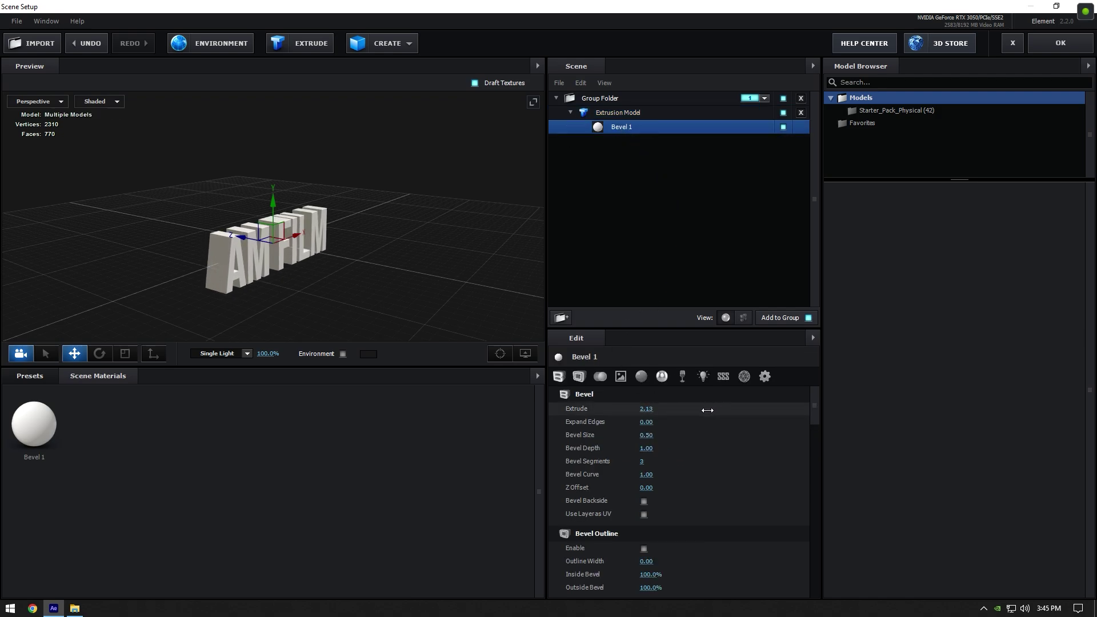
pyautogui.moveTo(815, 409); pyautogui.dragTo(815, 433)
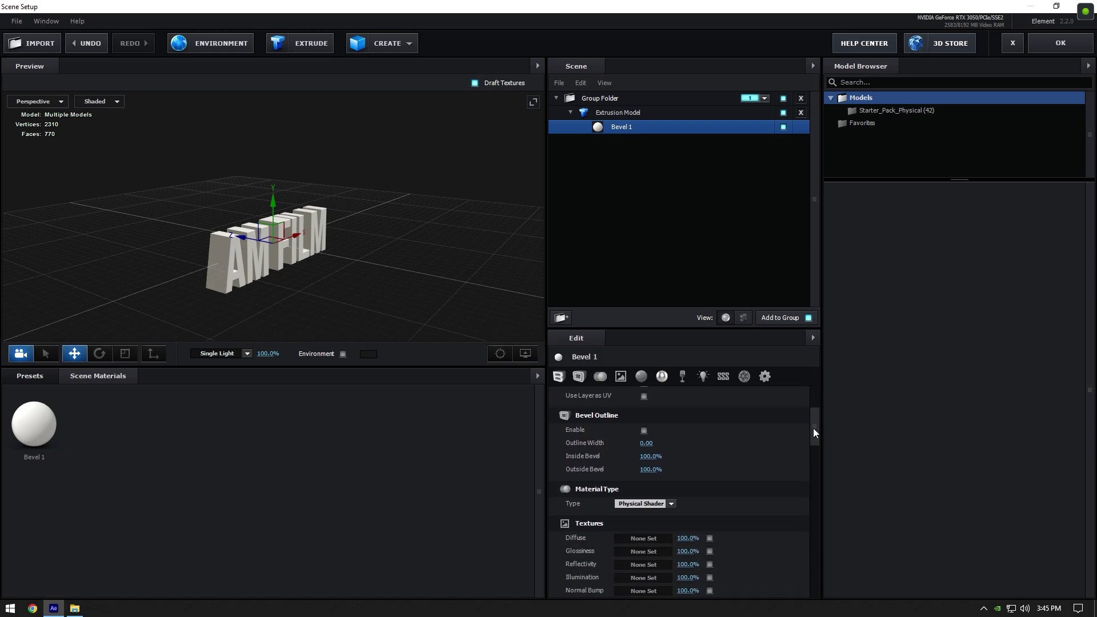
# Step: Apply the Physical Gold material preset to the letters
pyautogui.click(21, 378)
pyautogui.click(56, 428)
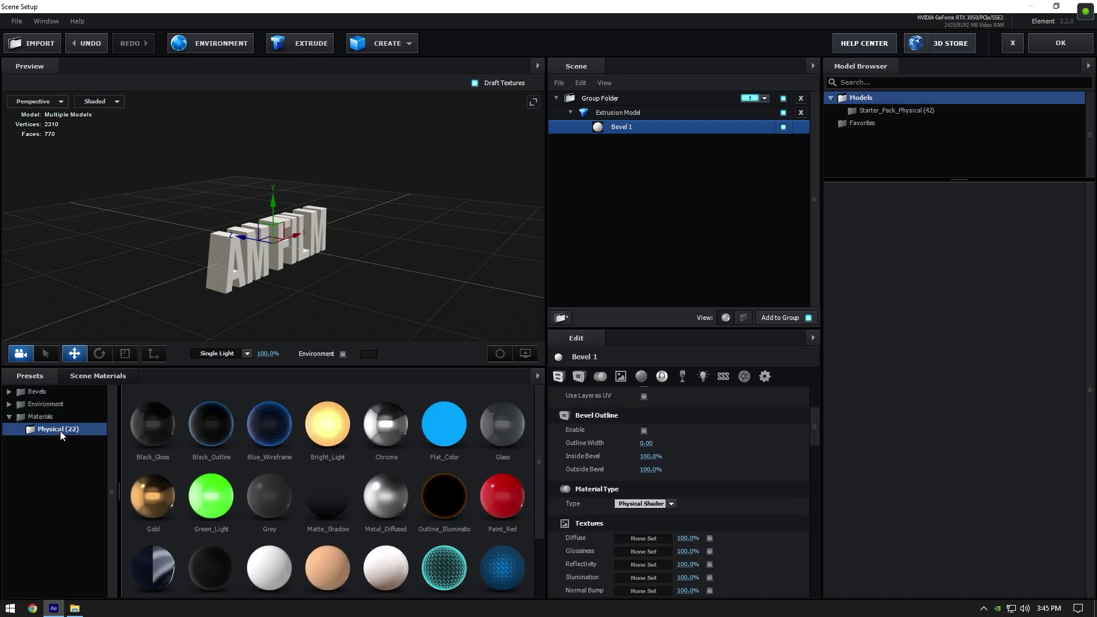
pyautogui.click(154, 489)
pyautogui.moveTo(297, 326); pyautogui.dragTo(274, 131)
# Step: Accept the scene and set Group 1's Particle Replicator position to Z -630 and Y 921
pyautogui.click(1053, 41)
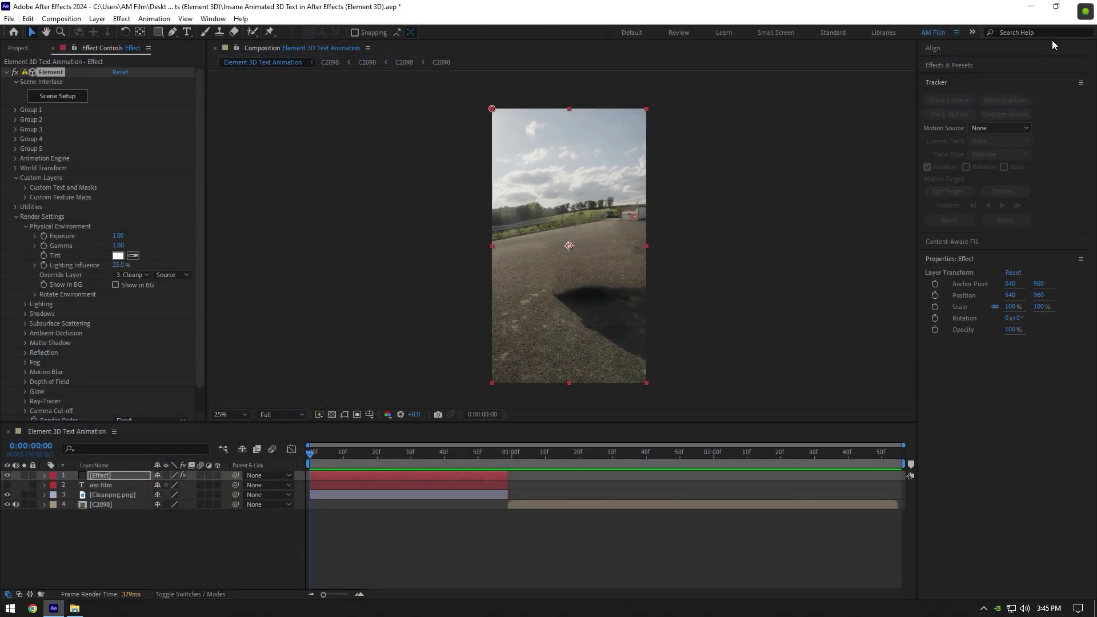
pyautogui.click(14, 110)
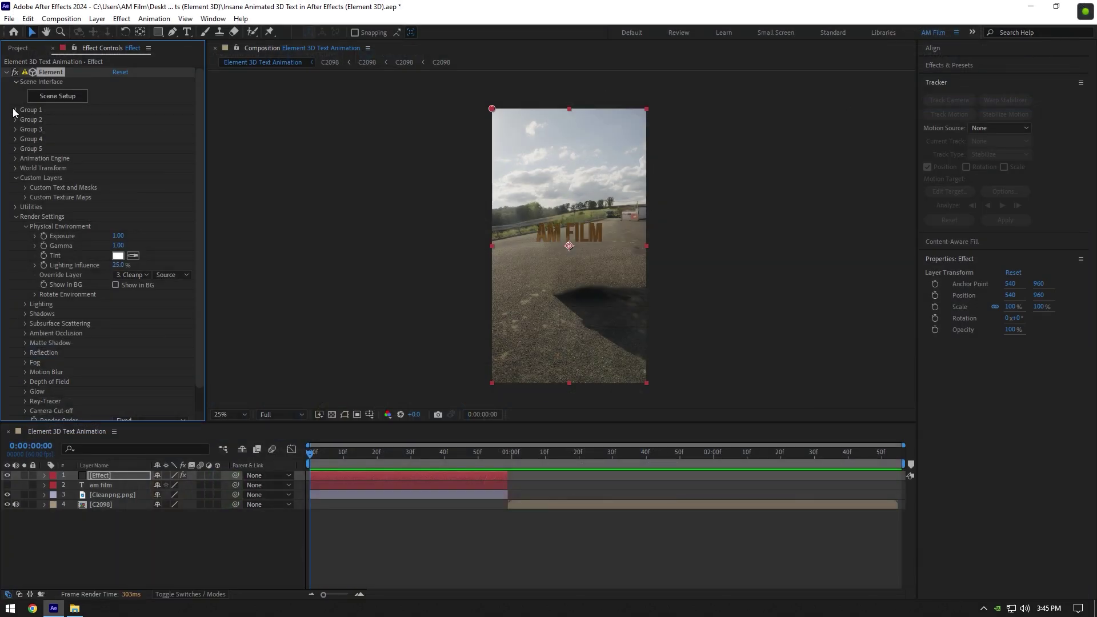
pyautogui.click(24, 128)
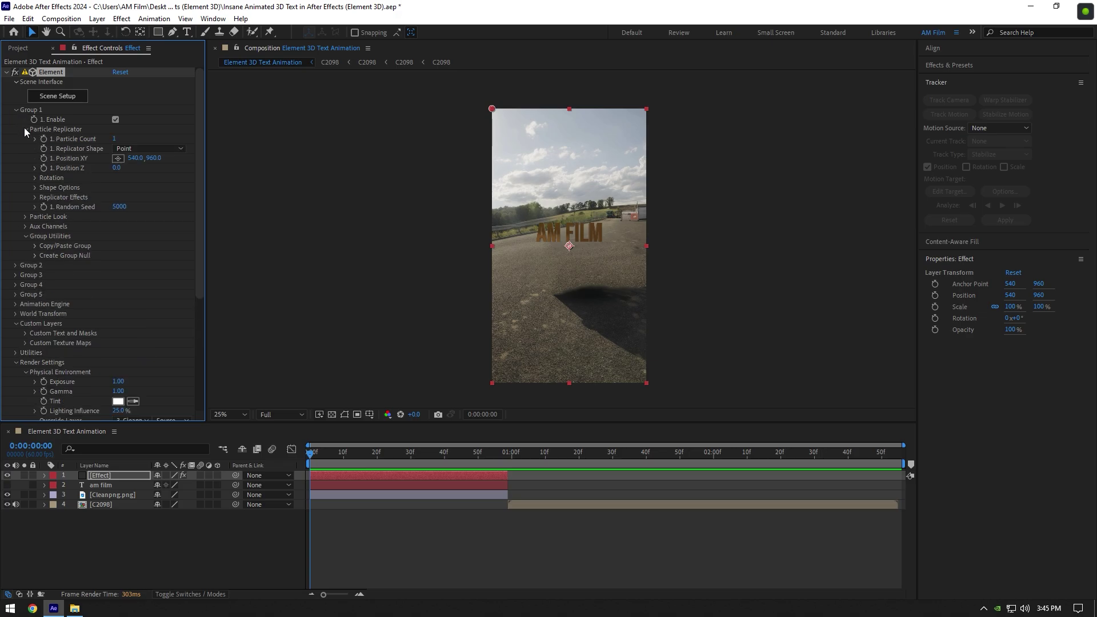
pyautogui.moveTo(123, 166); pyautogui.dragTo(92, 179)
pyautogui.moveTo(153, 159); pyautogui.dragTo(131, 163)
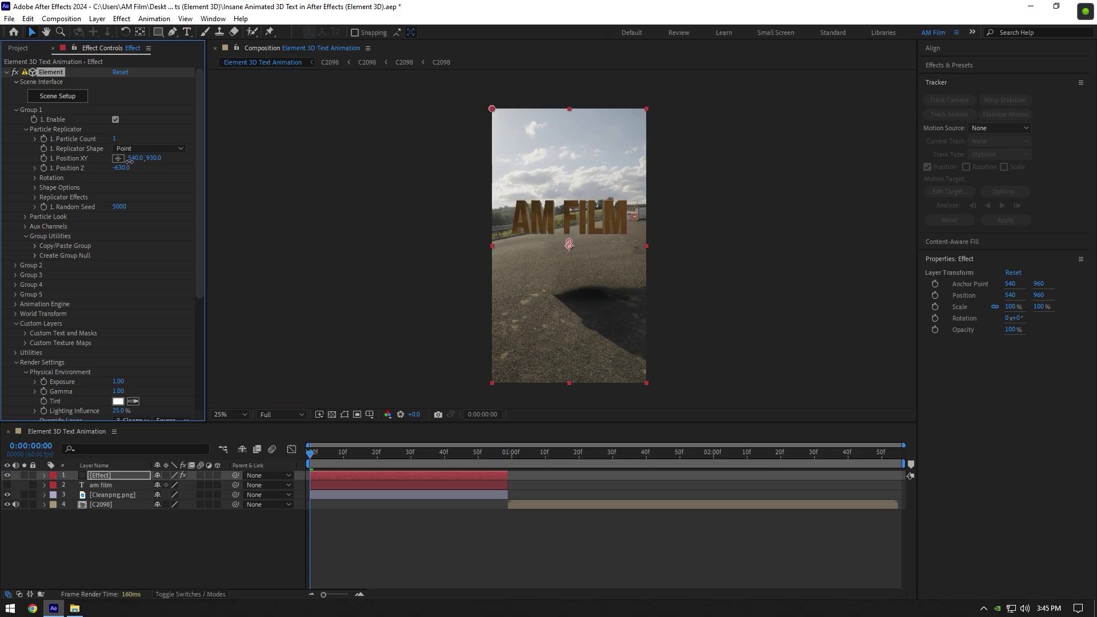
# Step: Enable Multi-Object and keyframe Rotation Random from 0° at the start to 64° at frame 58
pyautogui.click(26, 217)
pyautogui.click(35, 294)
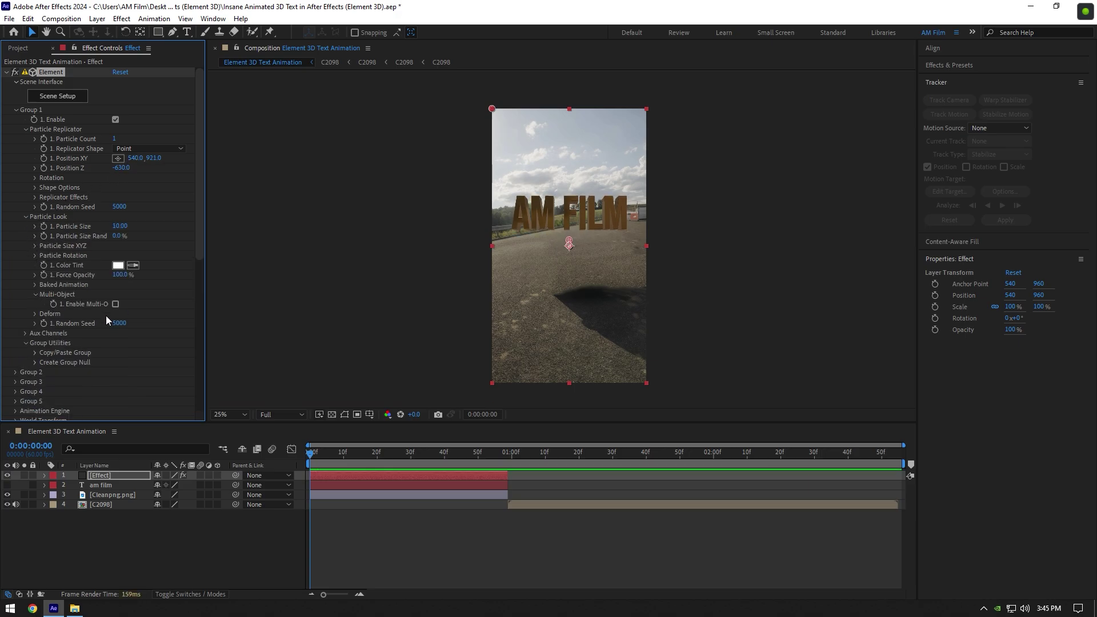
pyautogui.click(116, 304)
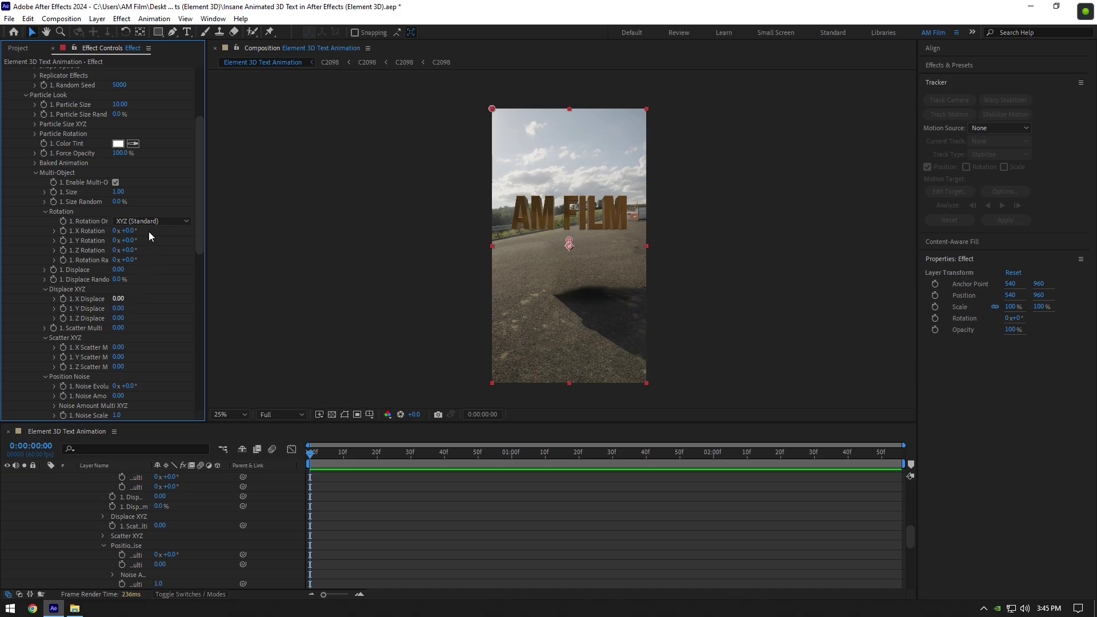
pyautogui.click(62, 260)
pyautogui.scroll(10, 356, 502)
pyautogui.moveTo(311, 455); pyautogui.dragTo(504, 452)
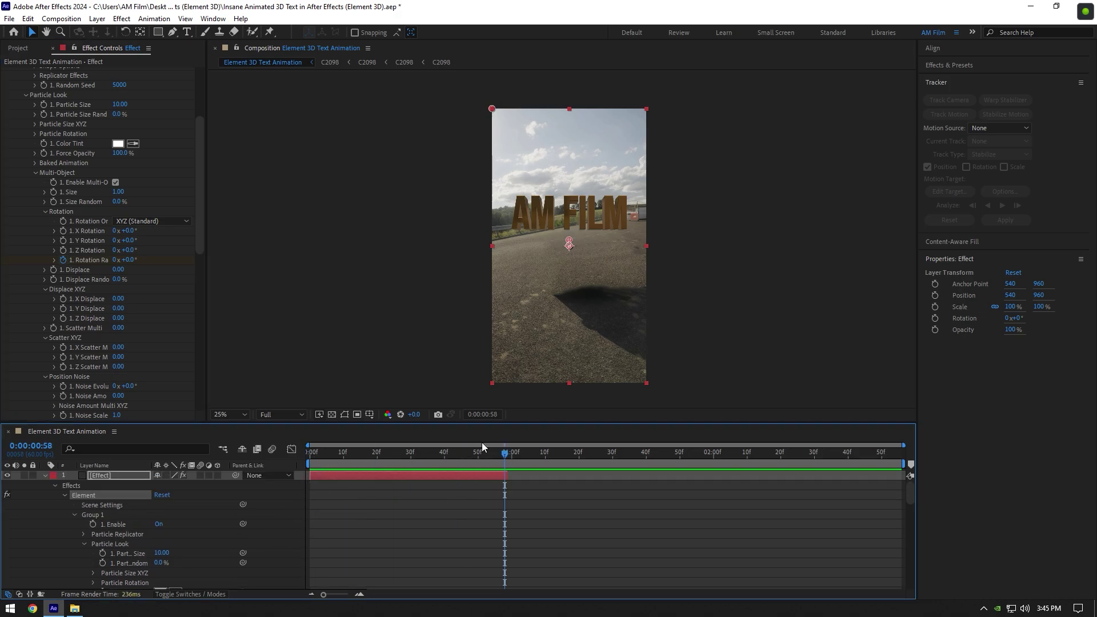
pyautogui.moveTo(130, 260); pyautogui.dragTo(170, 261)
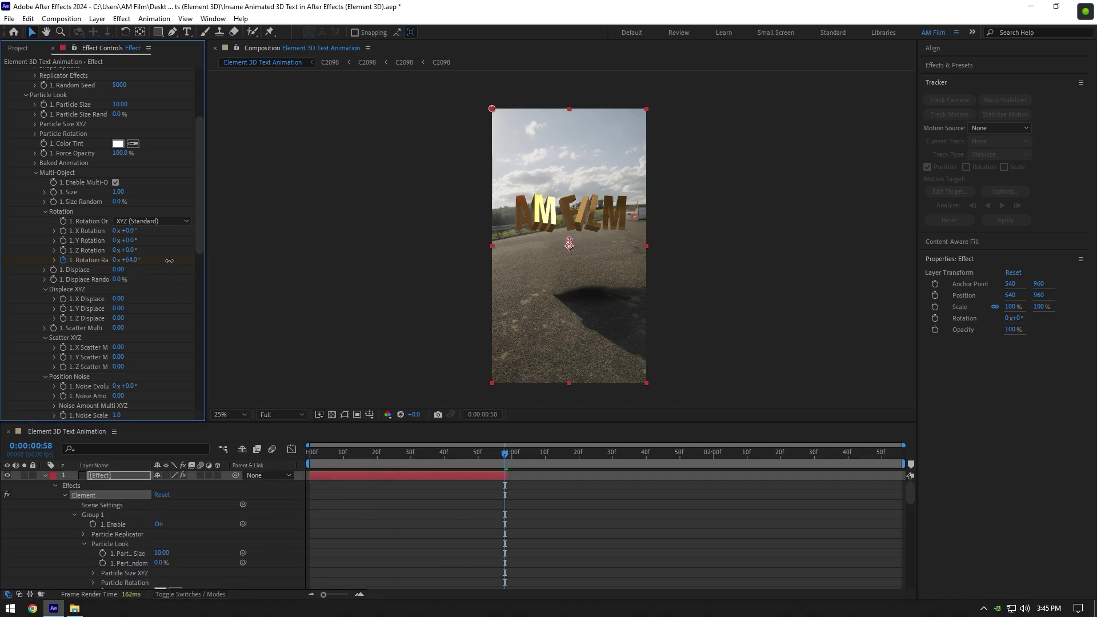
pyautogui.moveTo(500, 455); pyautogui.dragTo(277, 451)
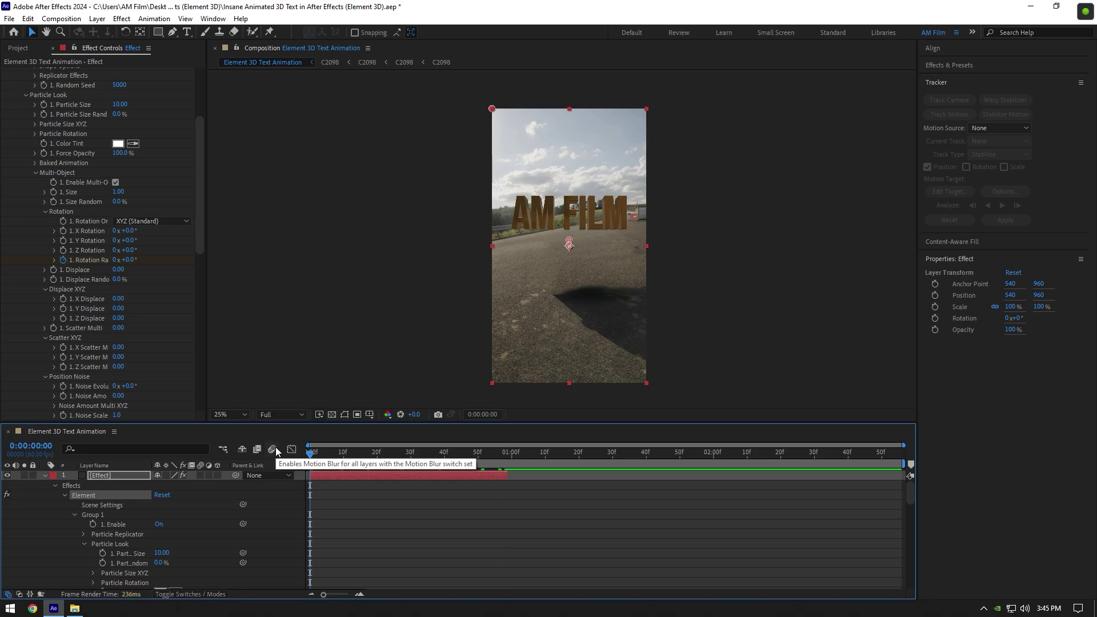
pyautogui.click(44, 475)
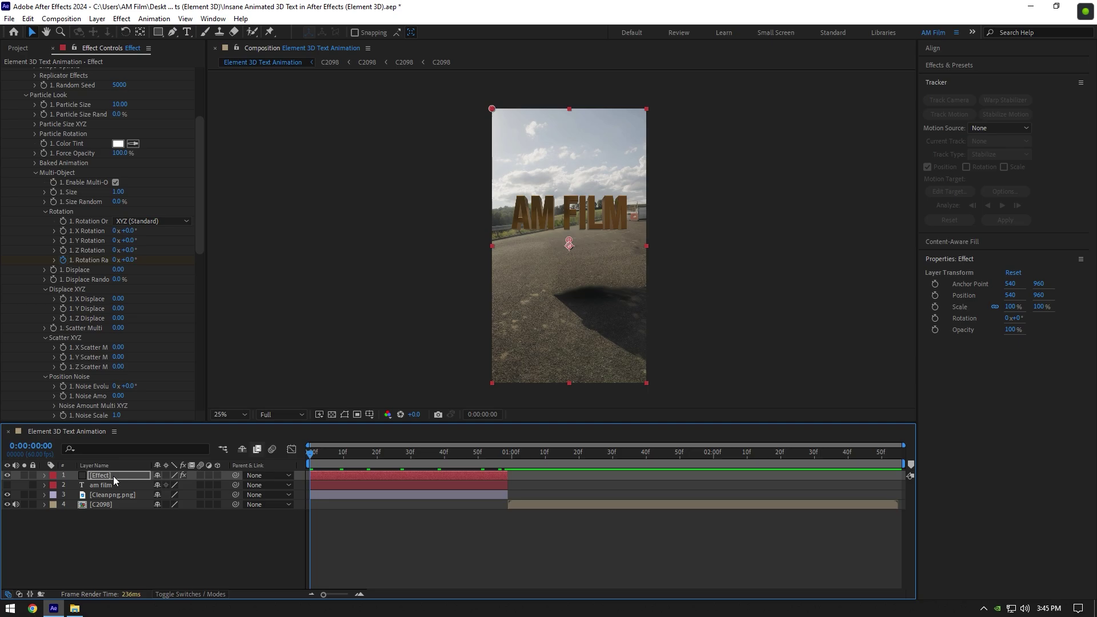
# Step: Duplicate the C2098 layer and rename the copy Car only
pyautogui.moveTo(314, 453); pyautogui.dragTo(508, 452)
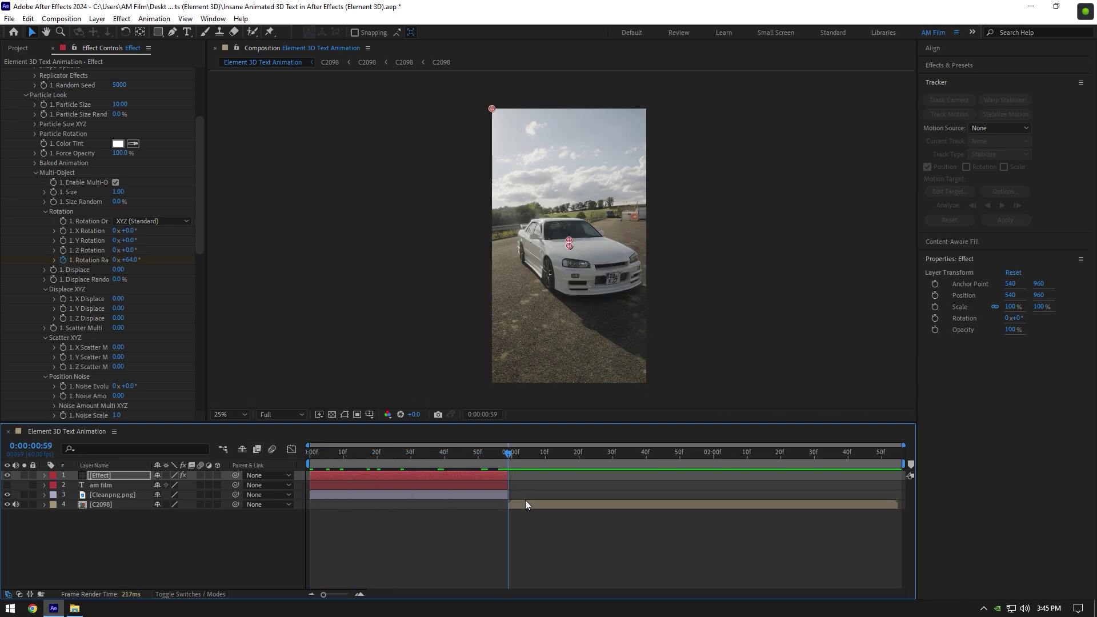
pyautogui.click(523, 502)
pyautogui.hotkey('ctrl', 'd')
pyautogui.rightClick(523, 505)
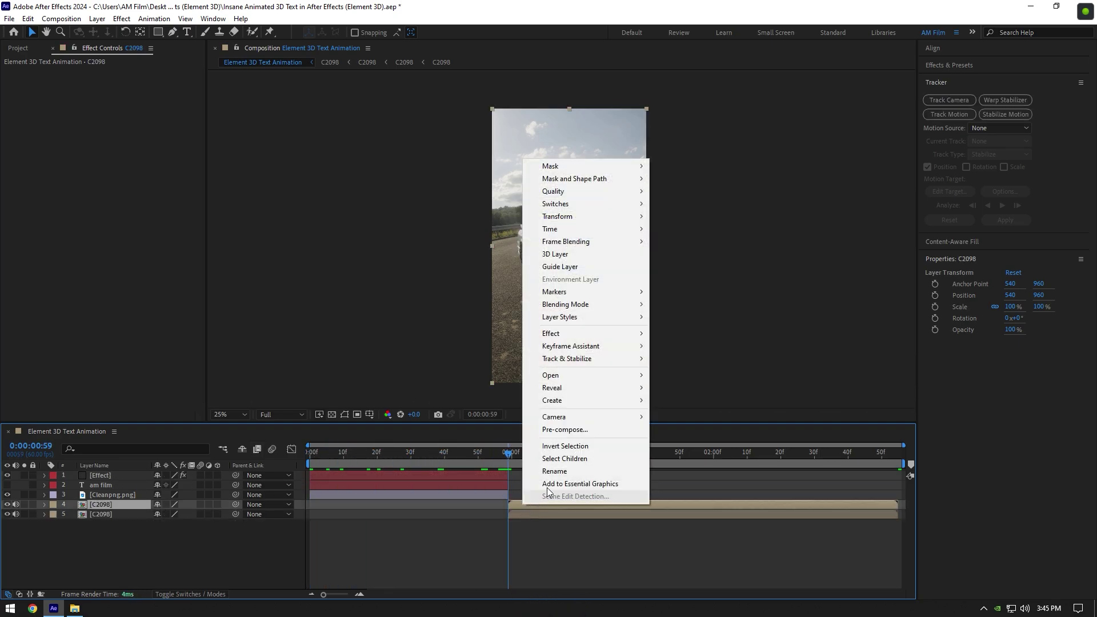
pyautogui.click(549, 466)
pyautogui.write('Car only')
pyautogui.press('Return')
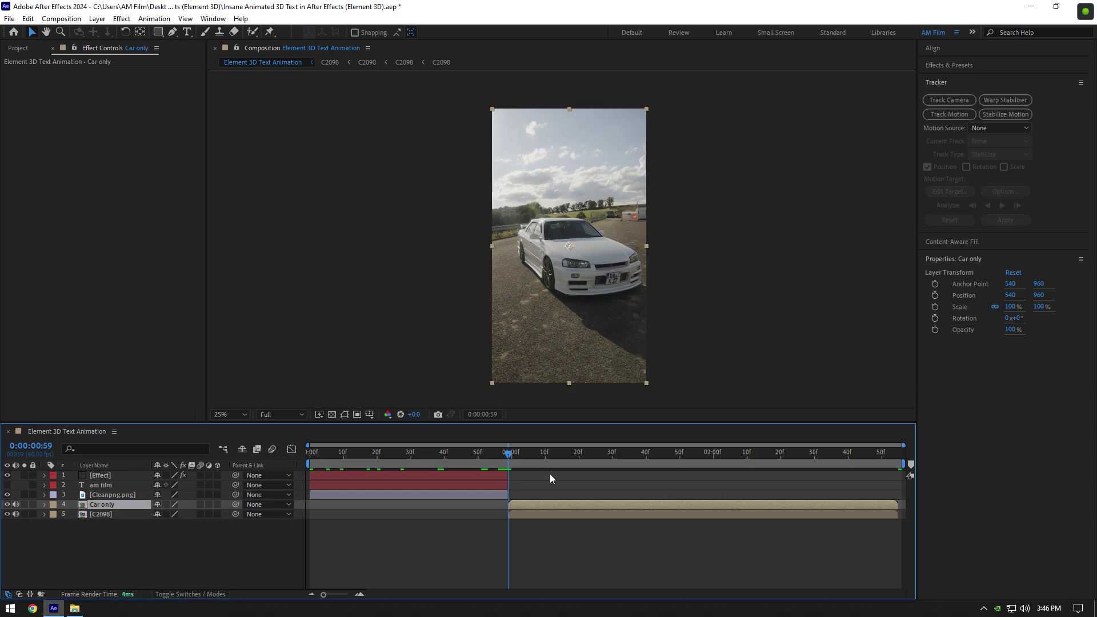
# Step: Freeze-frame Car only, move it to the top of the stack, and cut it off after frame 59
pyautogui.rightClick(530, 502)
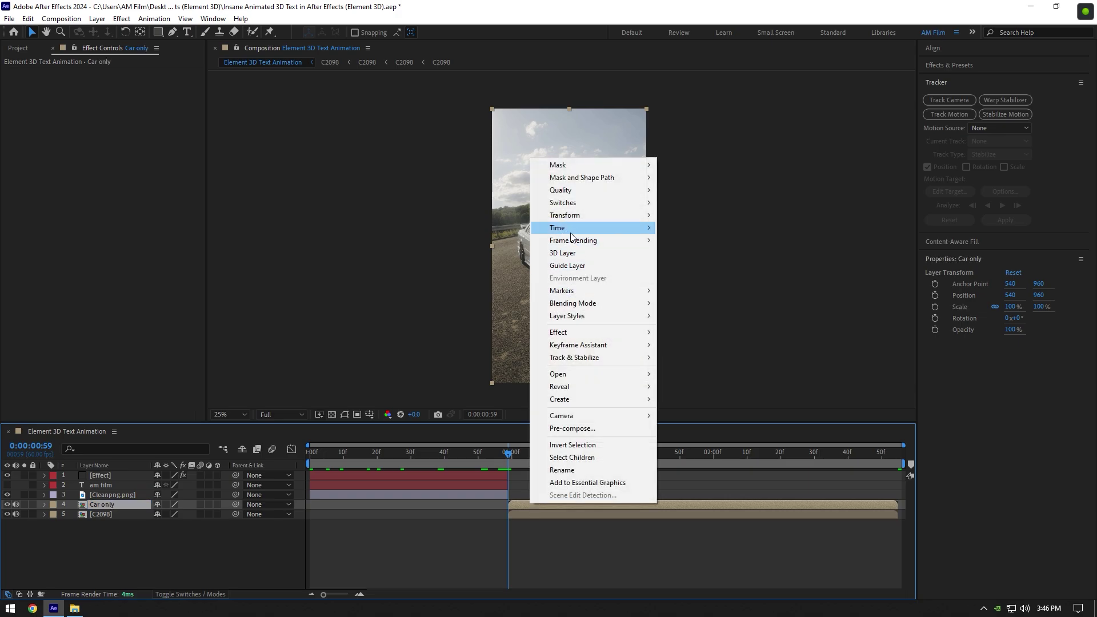
pyautogui.moveTo(573, 234)
pyautogui.click(692, 265)
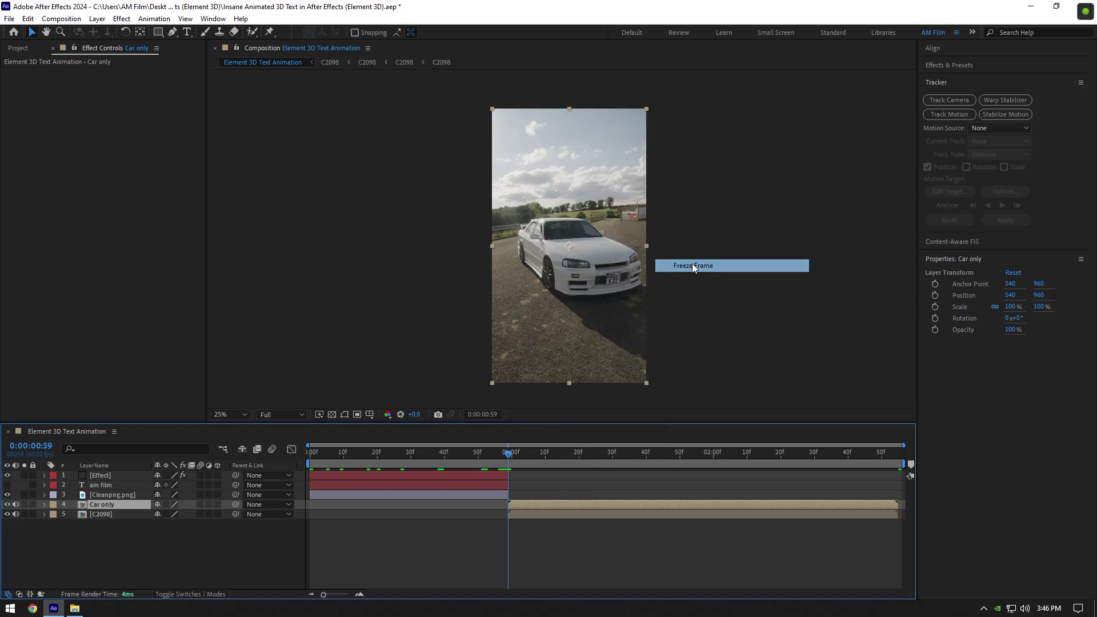
pyautogui.moveTo(102, 507); pyautogui.dragTo(107, 473)
pyautogui.moveTo(509, 461); pyautogui.dragTo(458, 474)
pyautogui.hotkey('ctrl', 'shift', 'd')
pyautogui.press('Delete')
pyautogui.click(458, 474)
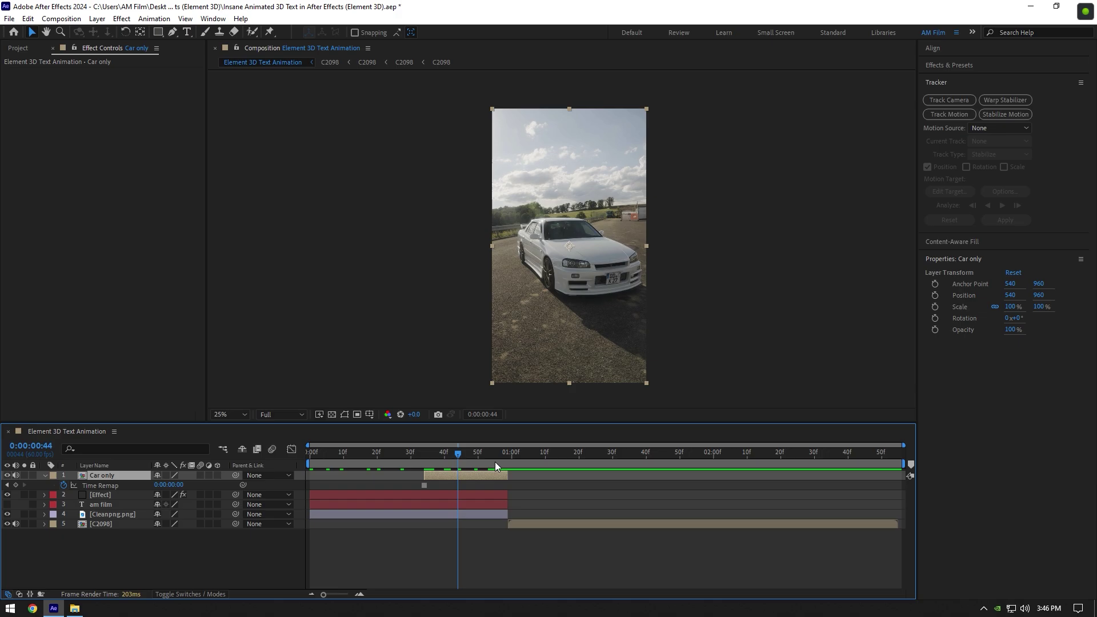
# Step: Trace a closed Pen mask around the car's wheels, bumper, hood, roof and sides on Car only
pyautogui.press('.')
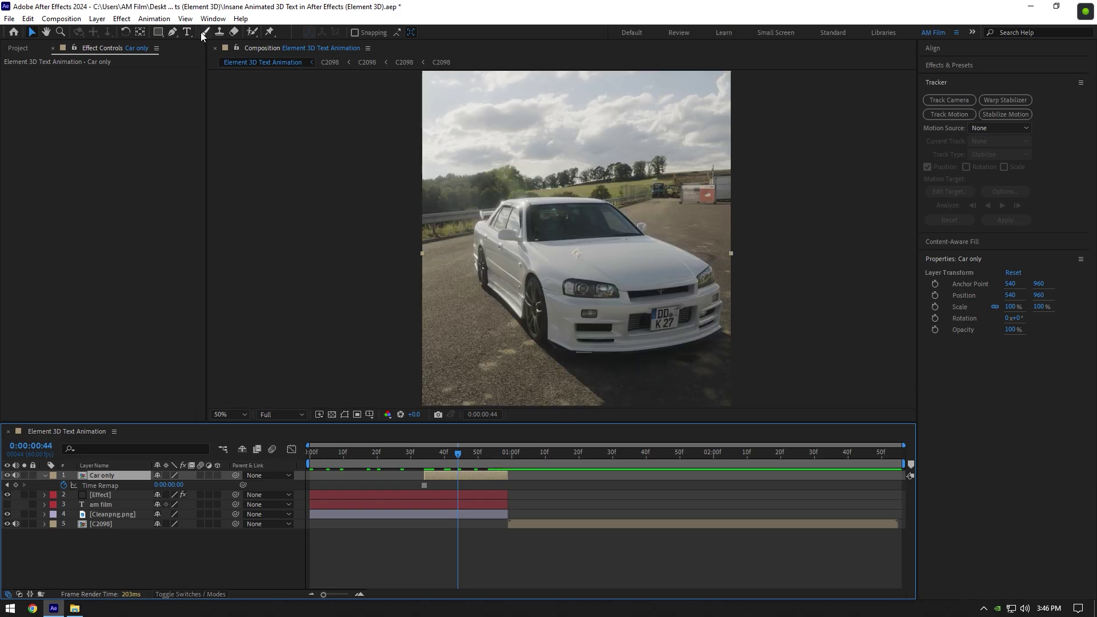
pyautogui.click(172, 32)
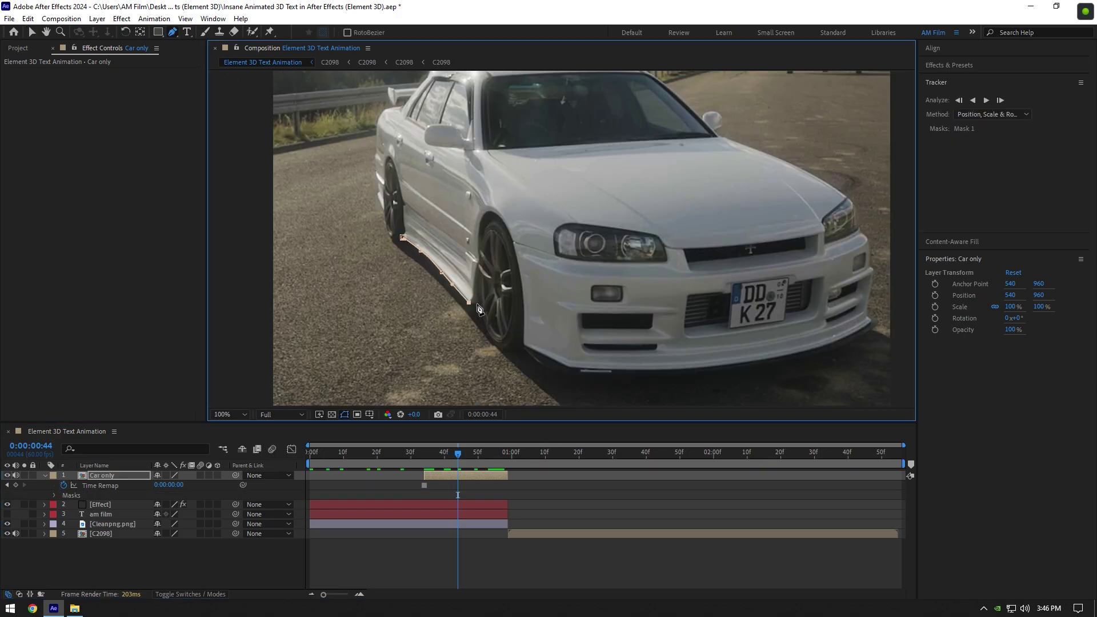
pyautogui.click(492, 343)
pyautogui.click(586, 373)
pyautogui.click(794, 356)
pyautogui.click(872, 266)
pyautogui.click(855, 208)
pyautogui.click(758, 150)
pyautogui.click(722, 106)
pyautogui.click(719, 137)
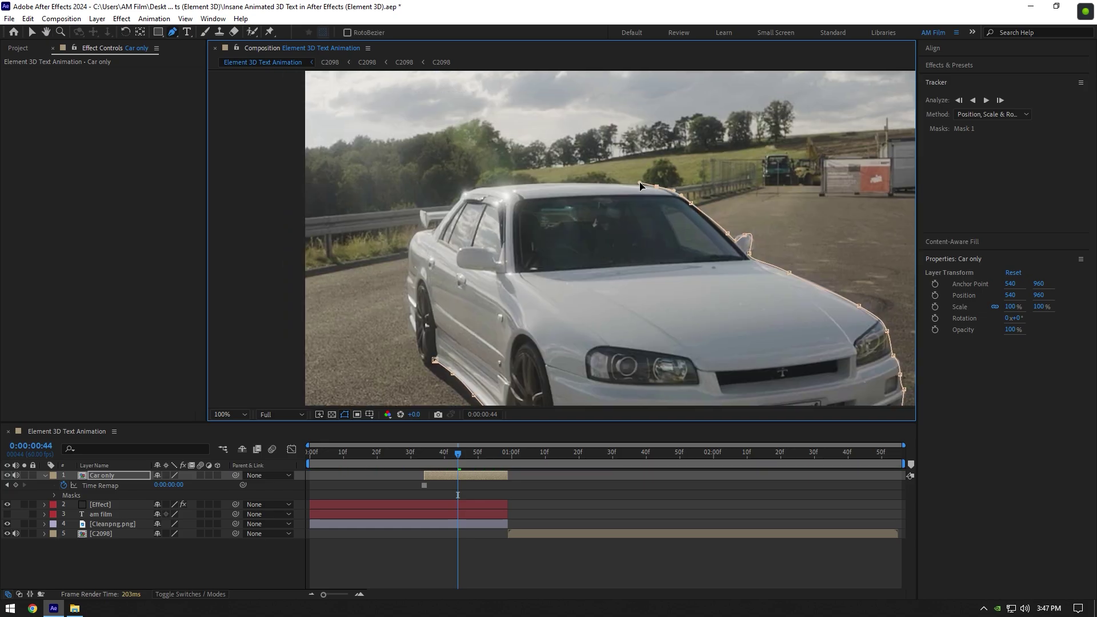
pyautogui.click(525, 184)
pyautogui.click(490, 185)
pyautogui.click(463, 194)
pyautogui.click(433, 210)
pyautogui.click(417, 237)
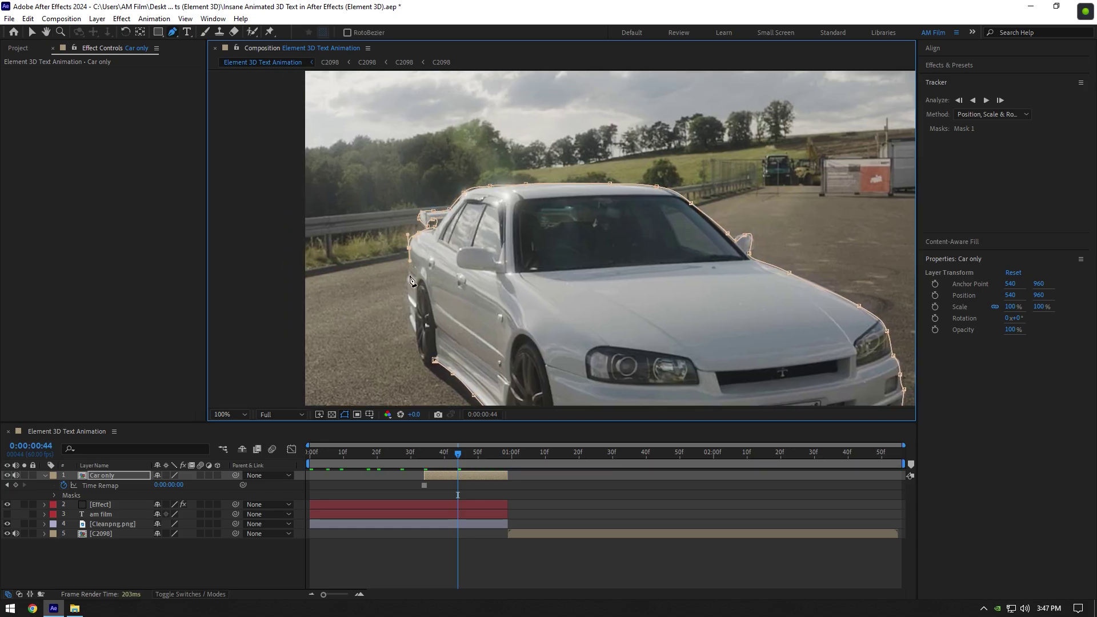
pyautogui.click(409, 280)
pyautogui.click(412, 332)
pyautogui.click(435, 360)
pyautogui.scroll(-4, 587, 289)
pyautogui.press('v')
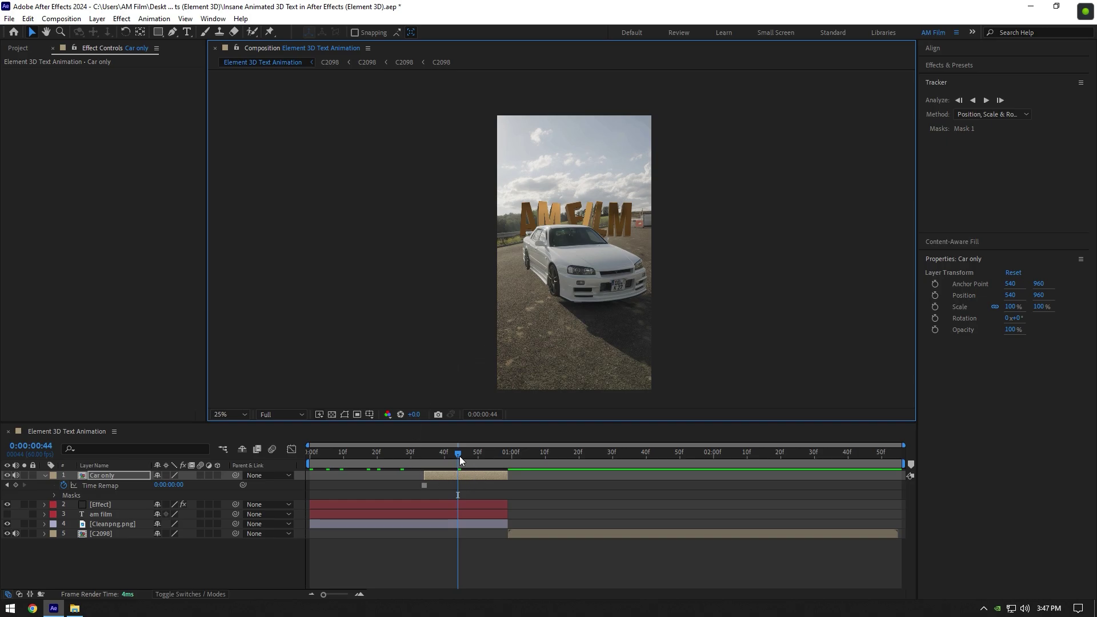
# Step: Keyframe the car's Position in place at frame 59 and lifted above the frame at frame 34
pyautogui.moveTo(460, 460); pyautogui.dragTo(509, 461)
pyautogui.press('p')
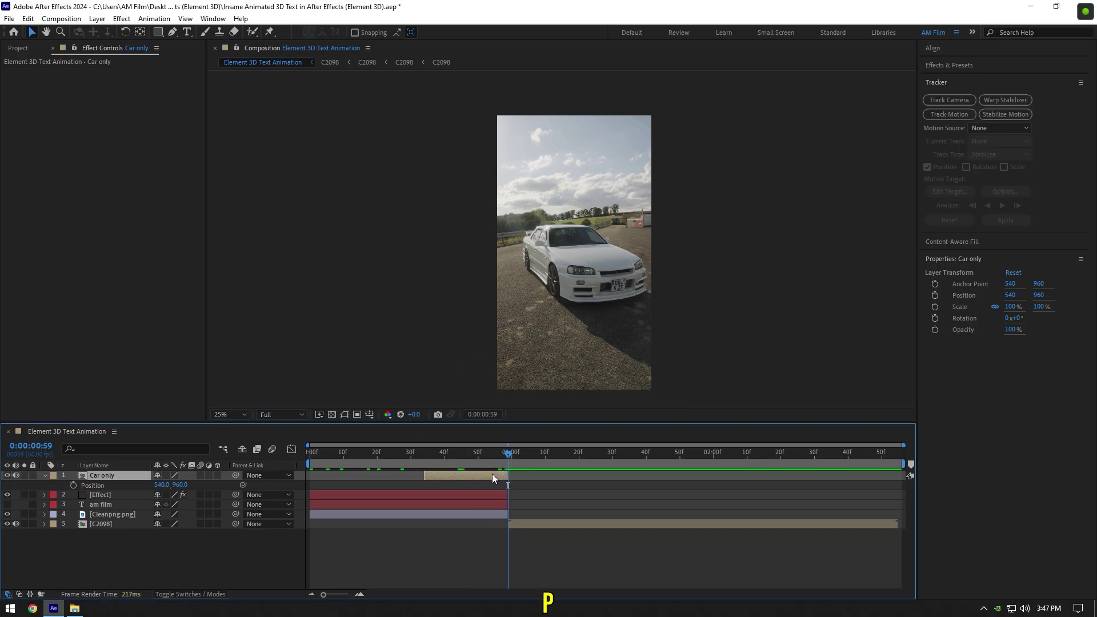
pyautogui.click(73, 485)
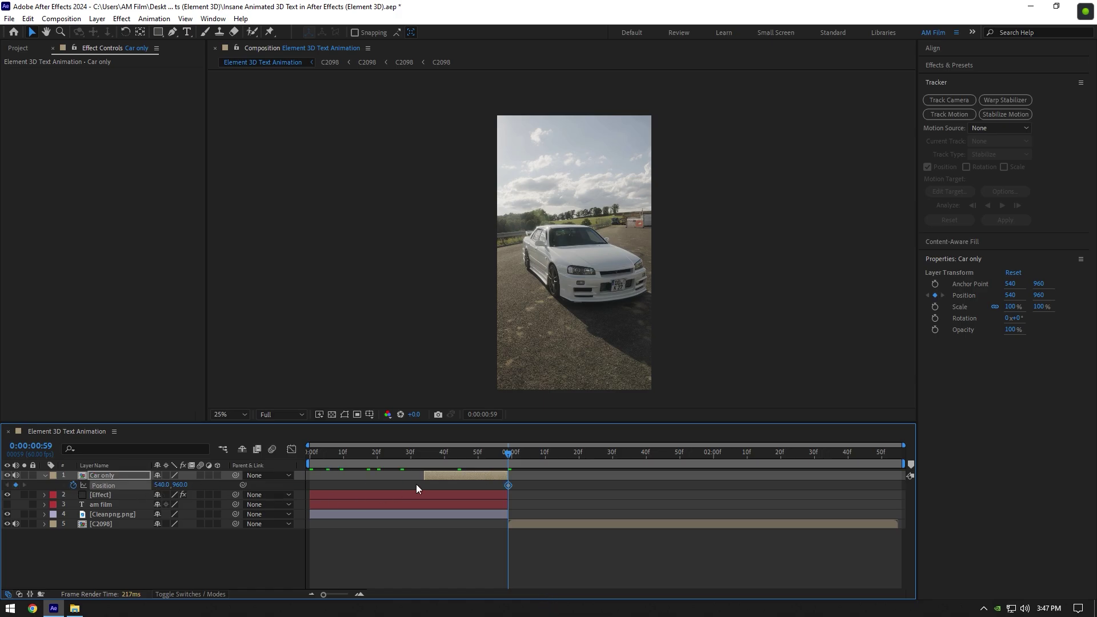
pyautogui.click(417, 454)
pyautogui.moveTo(417, 453); pyautogui.dragTo(426, 454)
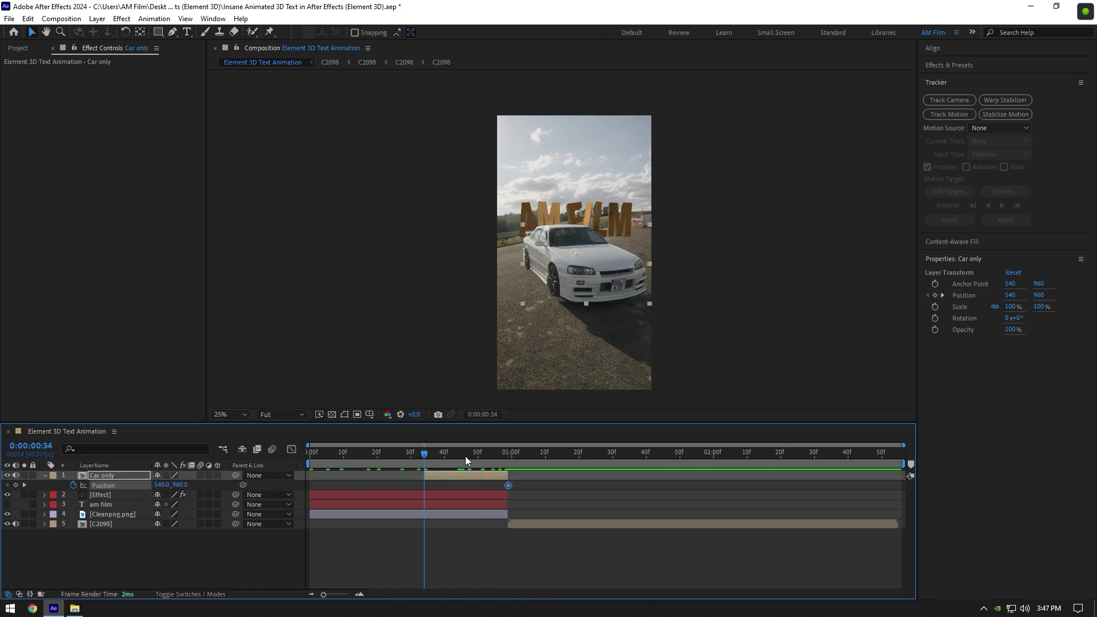
pyautogui.moveTo(599, 286); pyautogui.dragTo(587, 100)
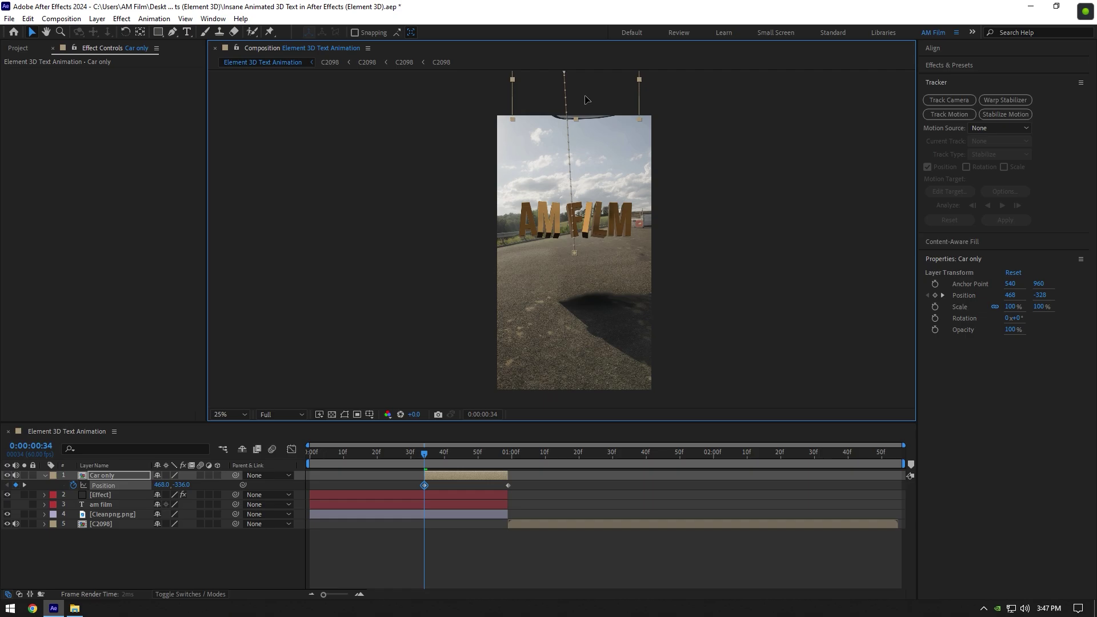
pyautogui.moveTo(424, 455); pyautogui.dragTo(535, 460)
# Step: Easy-ease both Position keyframes, sharpen the speed curve in the Graph Editor, and preview the drop
pyautogui.moveTo(526, 482); pyautogui.dragTo(419, 489)
pyautogui.press('F9')
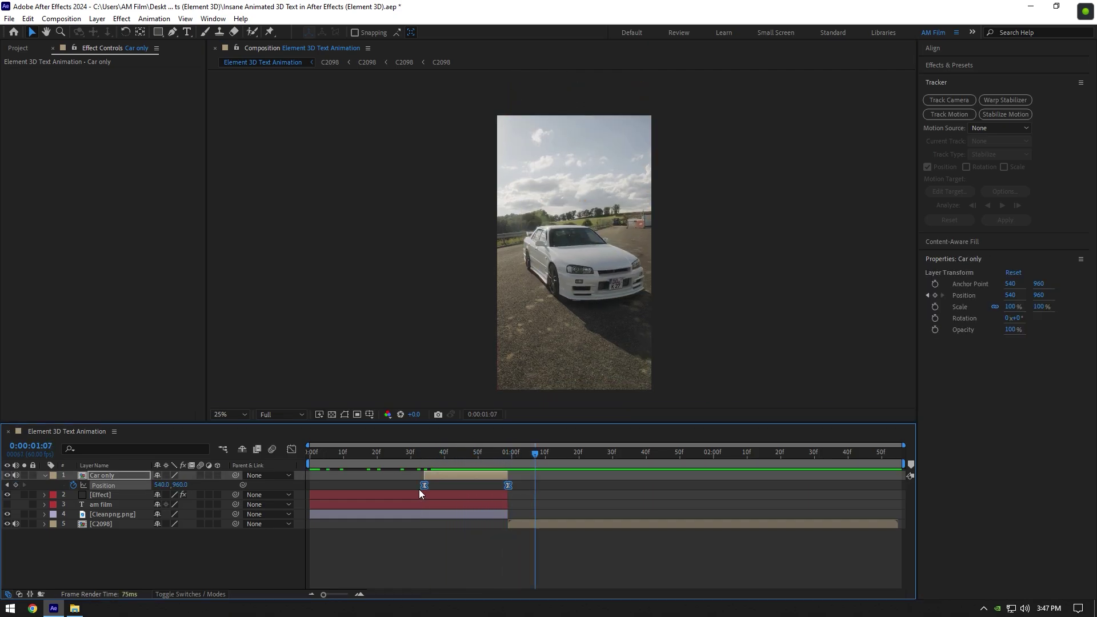
pyautogui.click(472, 453)
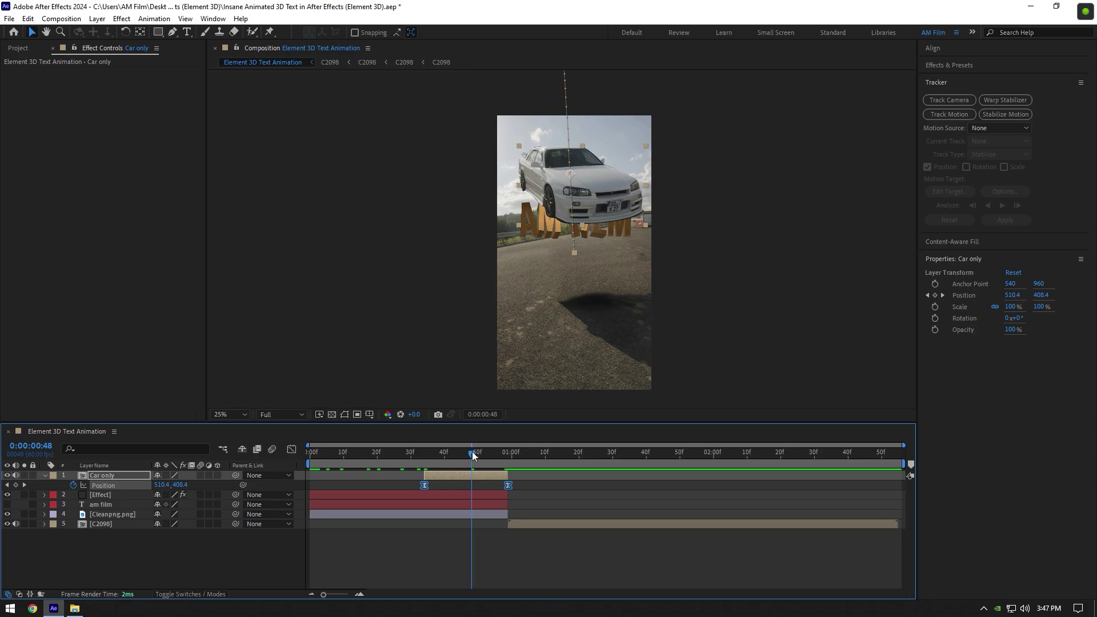
pyautogui.click(291, 449)
pyautogui.moveTo(391, 538); pyautogui.dragTo(466, 564)
pyautogui.click(406, 453)
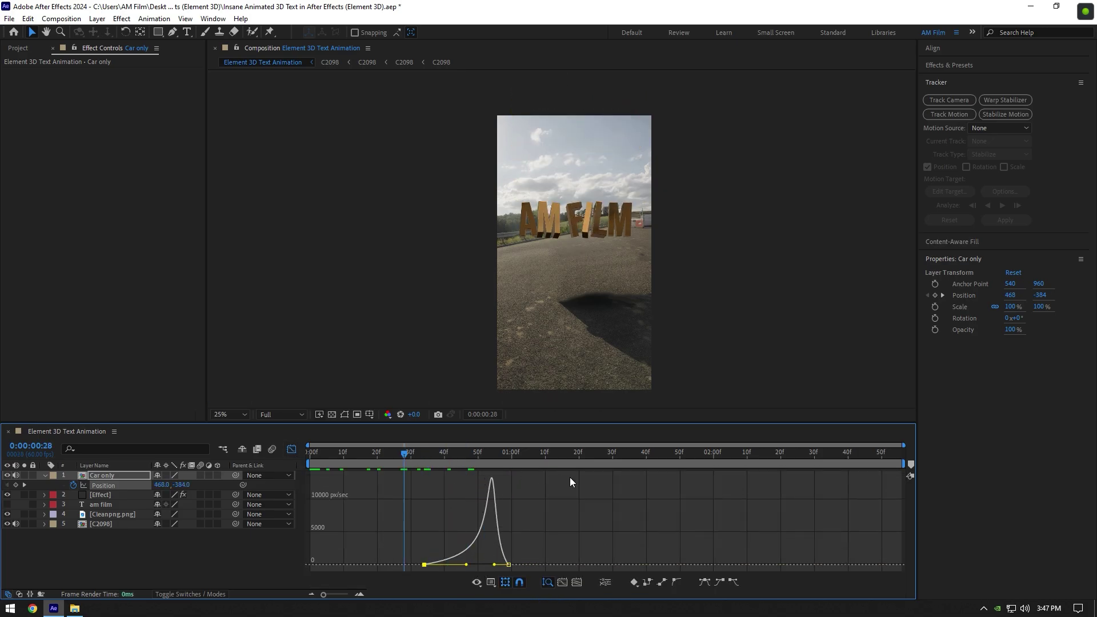
pyautogui.press('space')
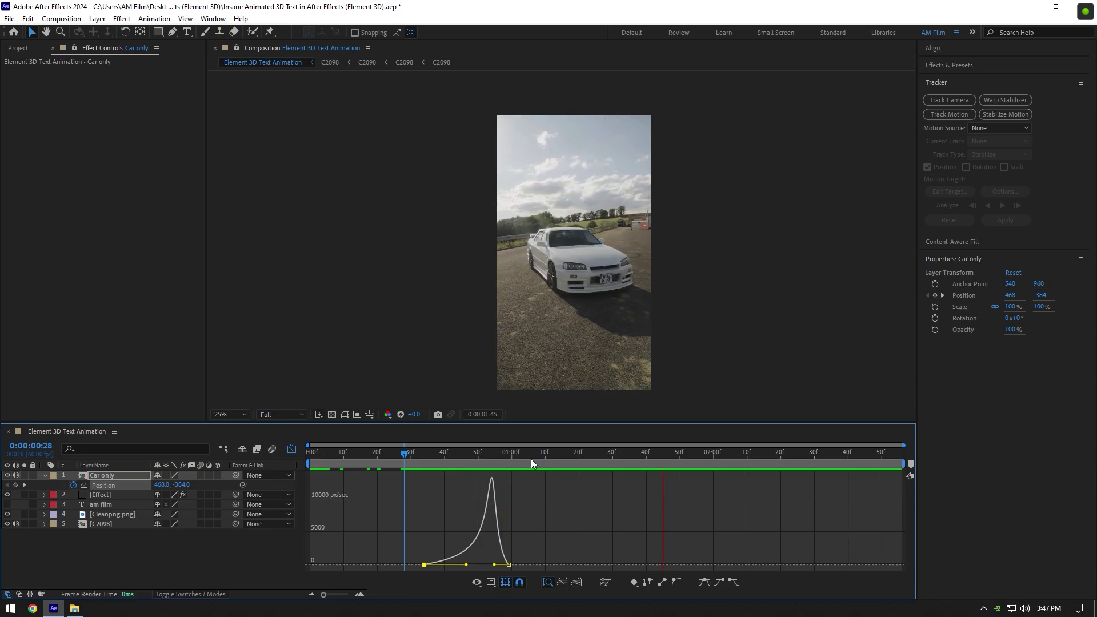
pyautogui.click(449, 454)
pyautogui.moveTo(449, 454); pyautogui.dragTo(502, 458)
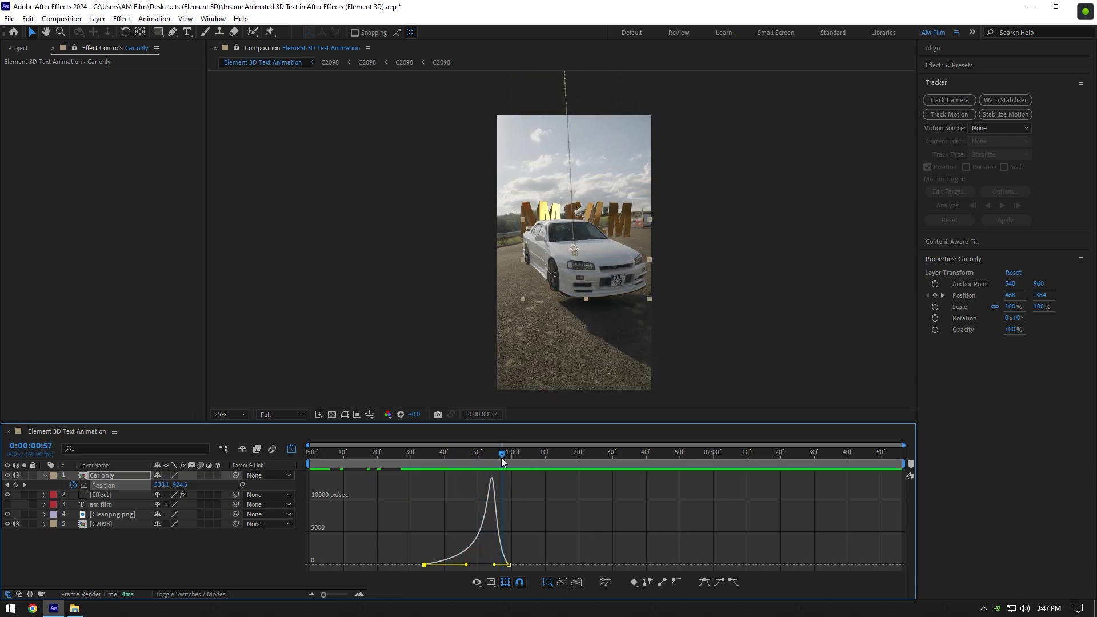
# Step: On the Effect layer, keyframe Displace at 0 at frame 54 and raise it at frame 58
pyautogui.click(292, 449)
pyautogui.click(351, 494)
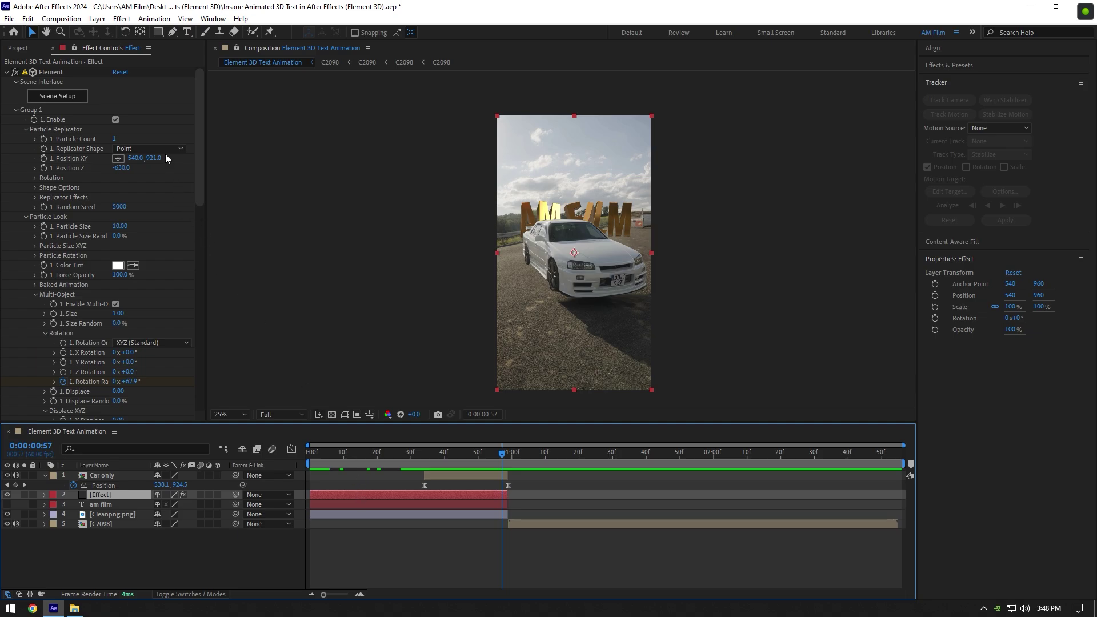
pyautogui.moveTo(485, 453)
pyautogui.mouseDown()
pyautogui.moveTo(439, 455)
pyautogui.moveTo(492, 453)
pyautogui.mouseUp()
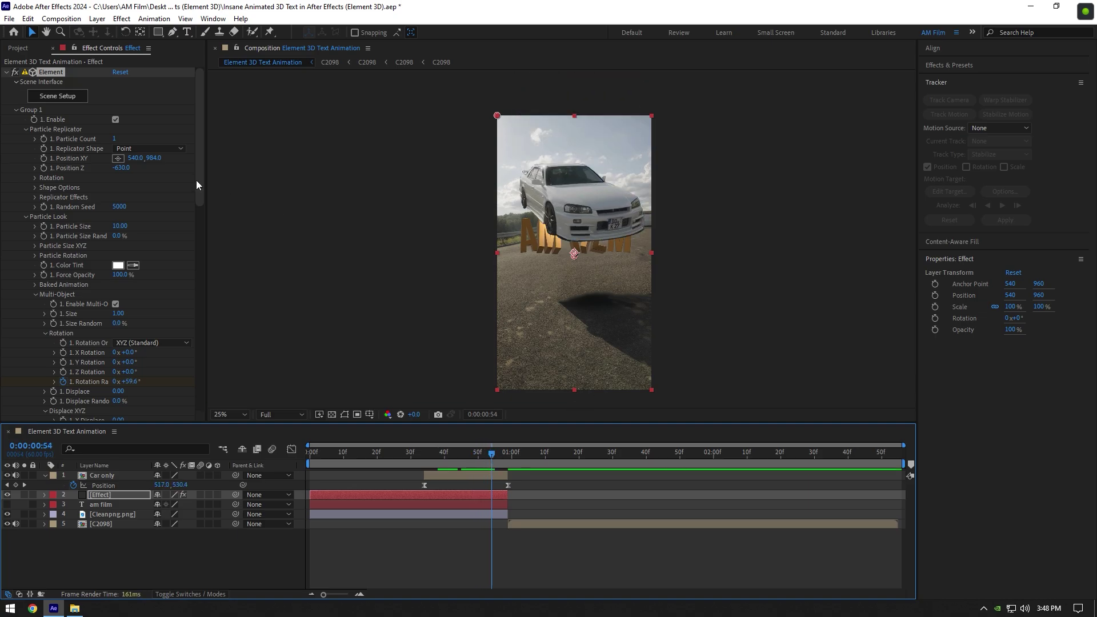
pyautogui.moveTo(197, 180); pyautogui.dragTo(201, 234)
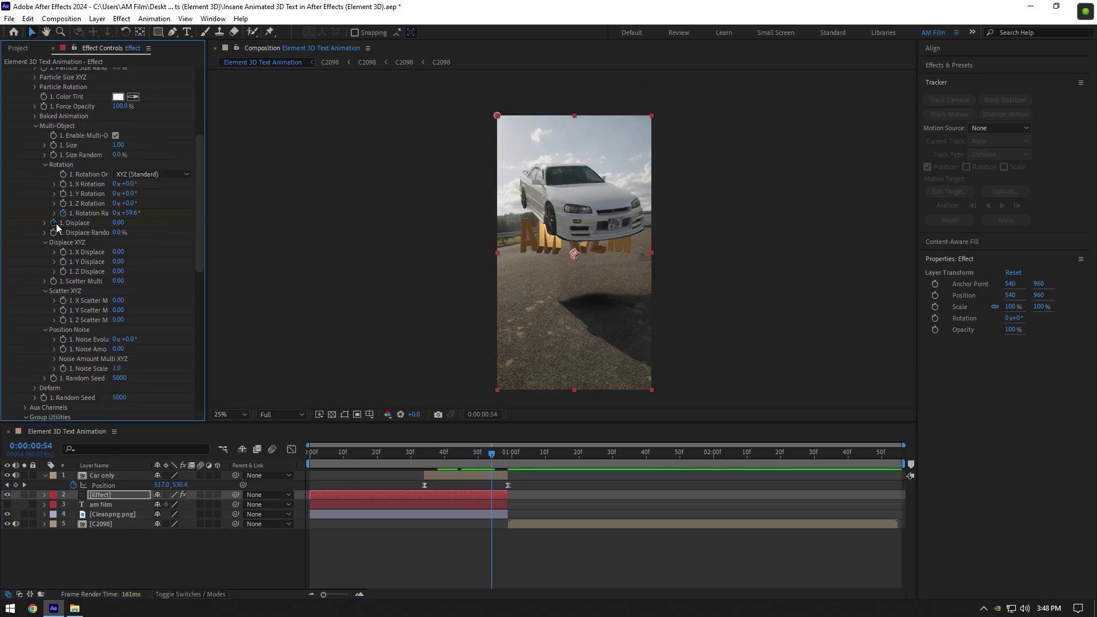
pyautogui.moveTo(489, 452); pyautogui.dragTo(505, 451)
pyautogui.moveTo(122, 228); pyautogui.dragTo(491, 454)
# Step: Ease both Element Displace keyframes on the Effect layer and check the text at frame 52
pyautogui.press('u')
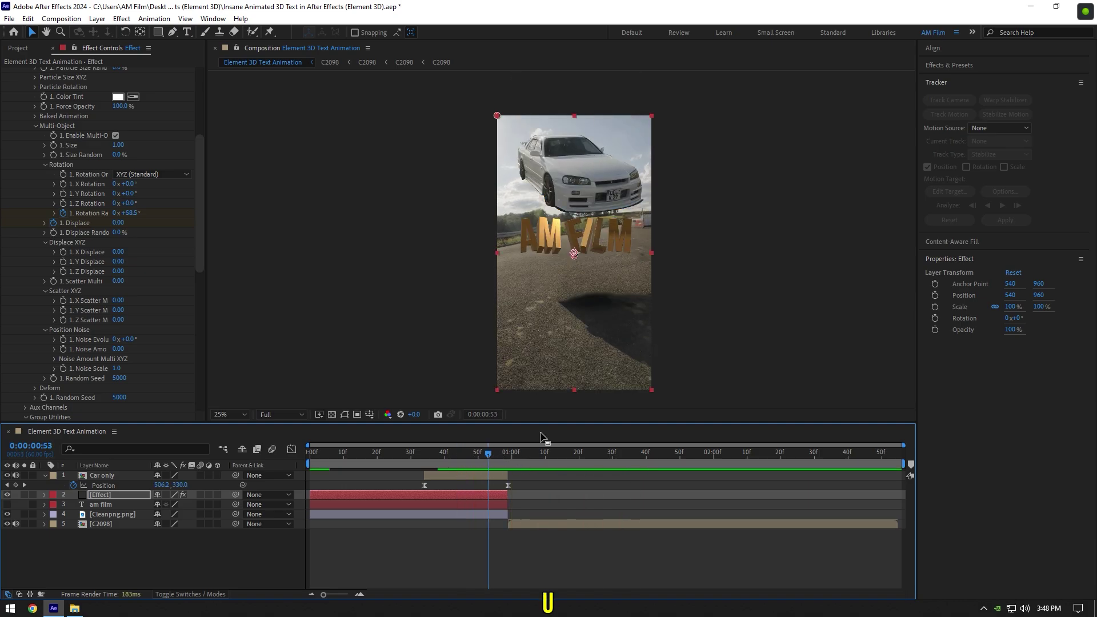
pyautogui.moveTo(516, 523); pyautogui.dragTo(479, 525)
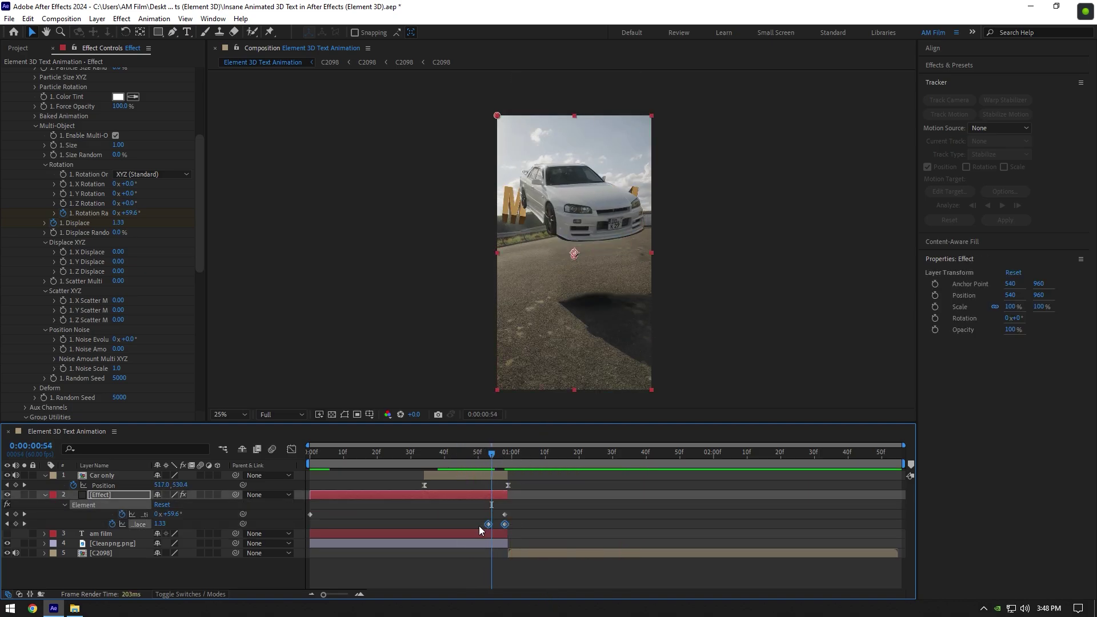
pyautogui.press('F9')
pyautogui.moveTo(495, 455); pyautogui.dragTo(485, 456)
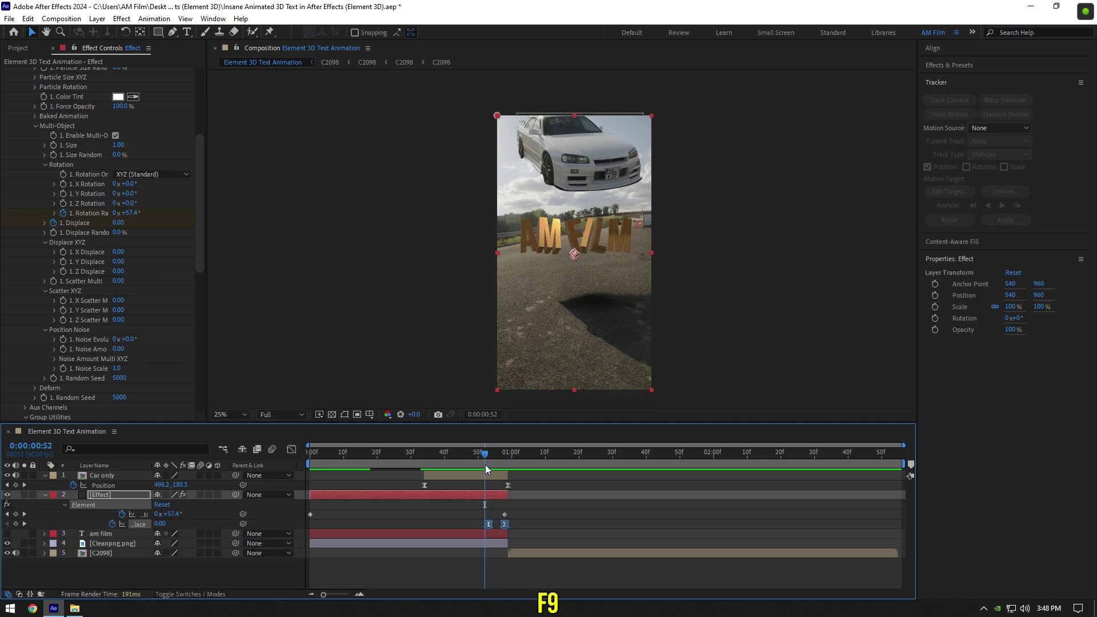
# Step: Turn on motion blur for the Car only and Effect layers, then preview from the start
pyautogui.click(200, 495)
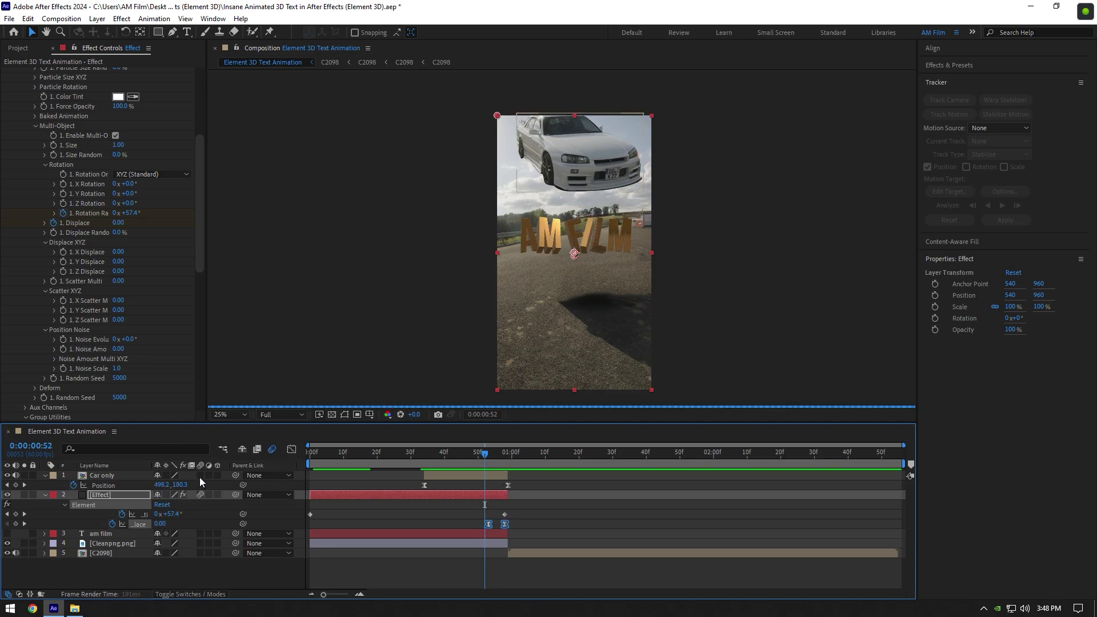
pyautogui.click(200, 475)
pyautogui.moveTo(483, 456); pyautogui.dragTo(310, 457)
pyautogui.press('space')
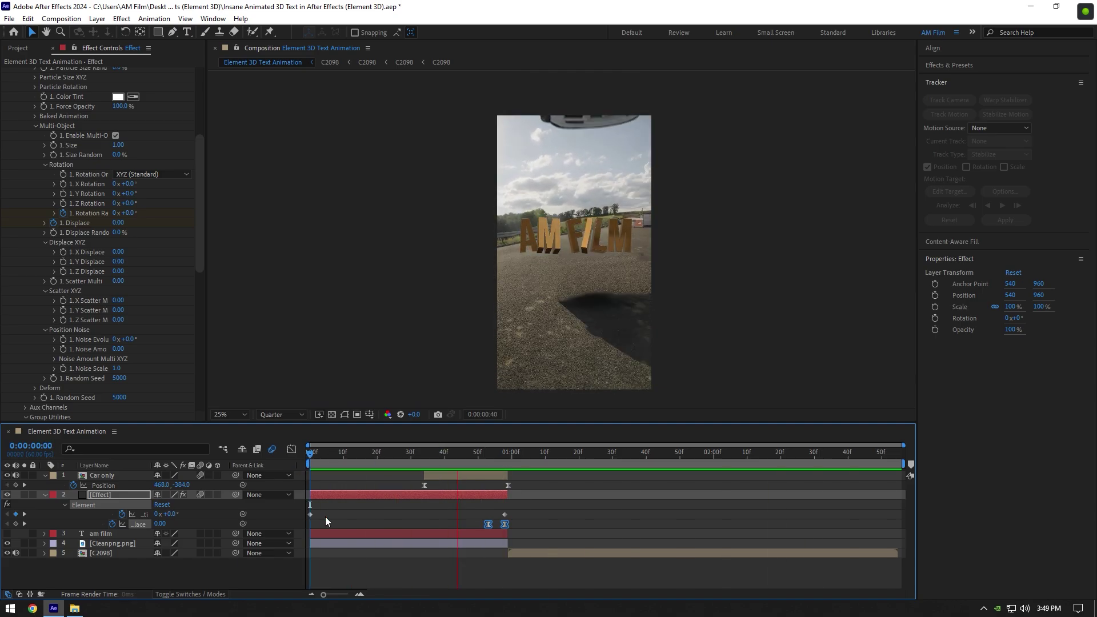
# Step: Apply Deep Glow to the Effect layer through a quick effect search for 'deep'
pyautogui.hotkey('ctrl', 'space')
pyautogui.write('deep')
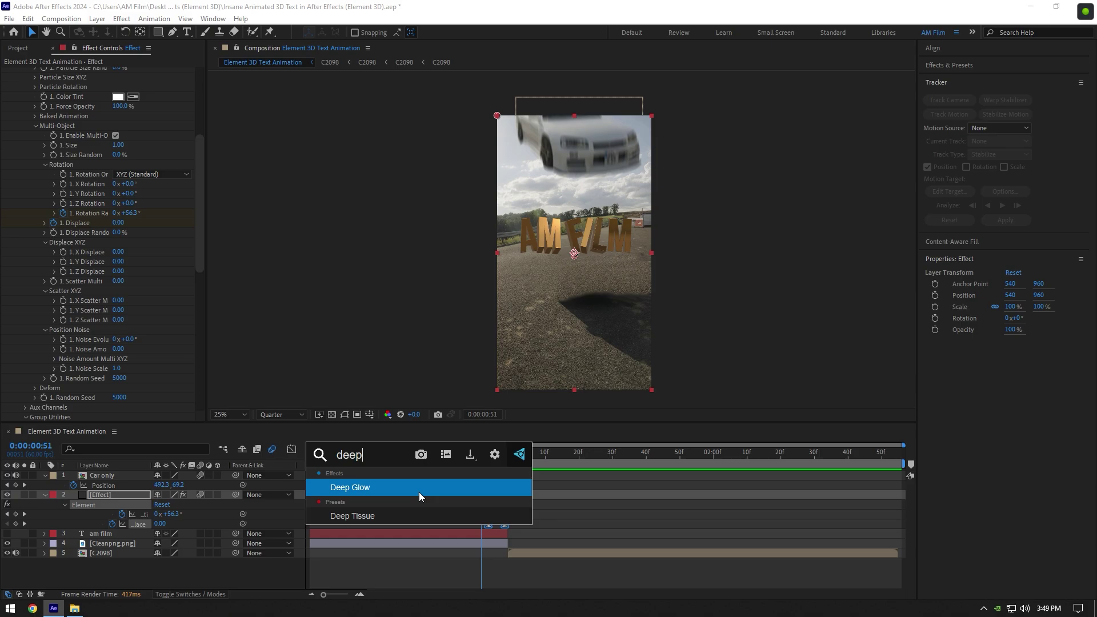
pyautogui.click(419, 490)
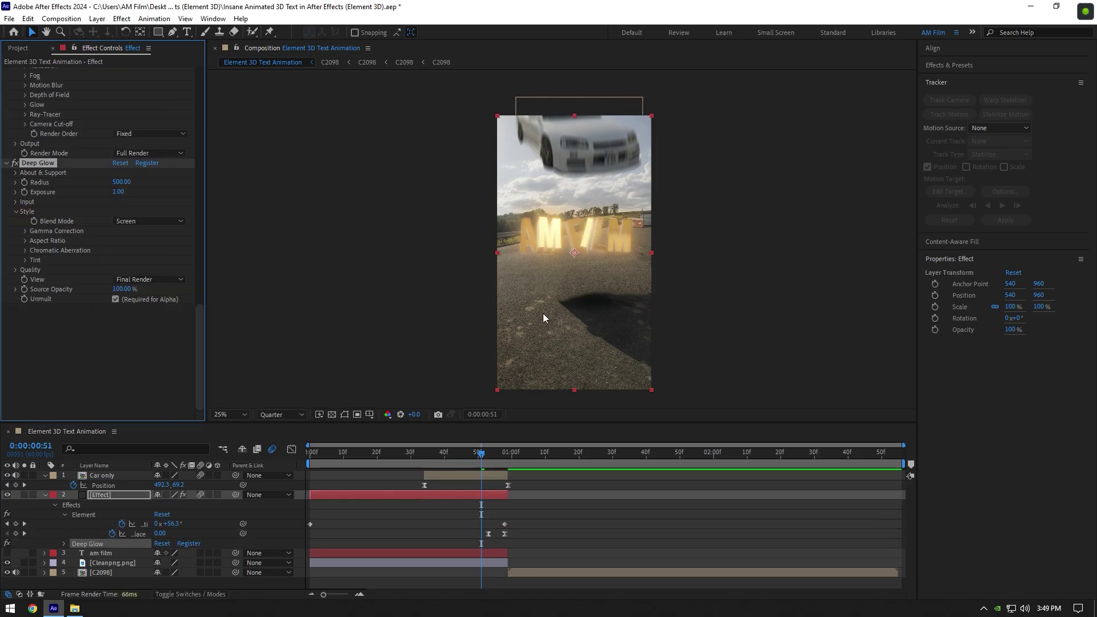
pyautogui.moveTo(481, 453)
pyautogui.mouseDown()
pyautogui.moveTo(492, 454)
pyautogui.moveTo(469, 451)
pyautogui.moveTo(494, 455)
pyautogui.mouseUp()
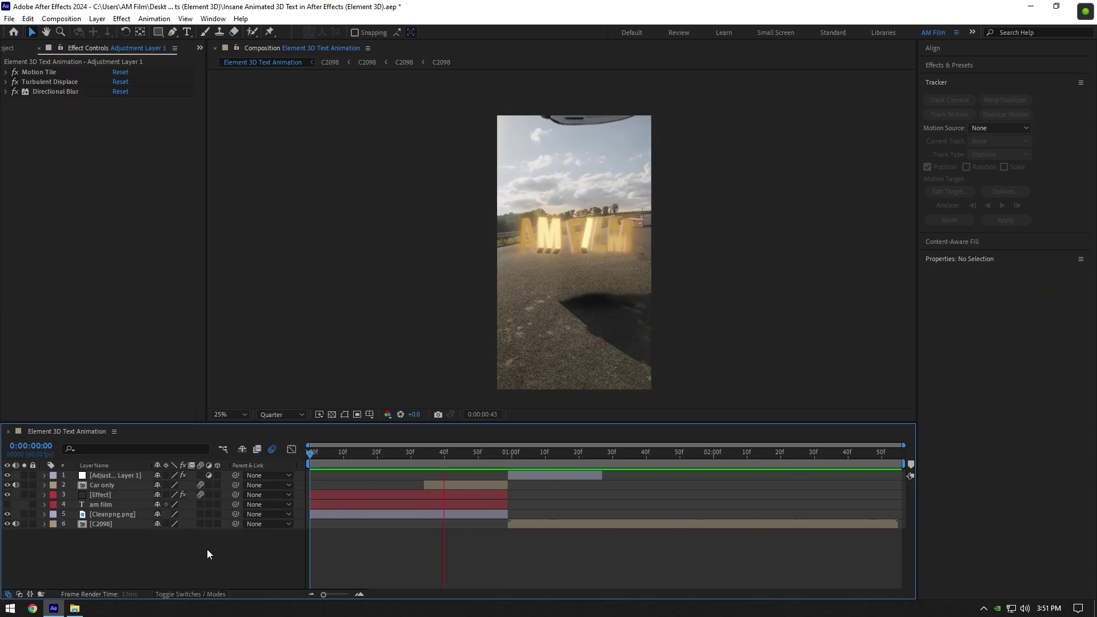
# Step: Select the Cleanpng.png, am film, Effect and Car only layers and choose Pre-compose
pyautogui.press('space')
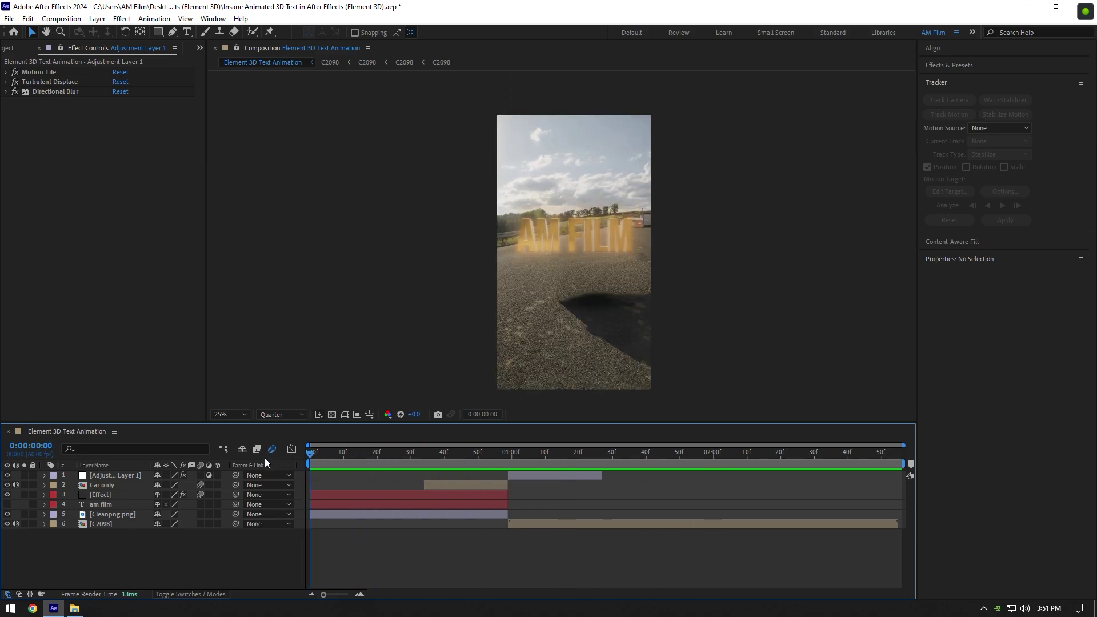
pyautogui.click(115, 513)
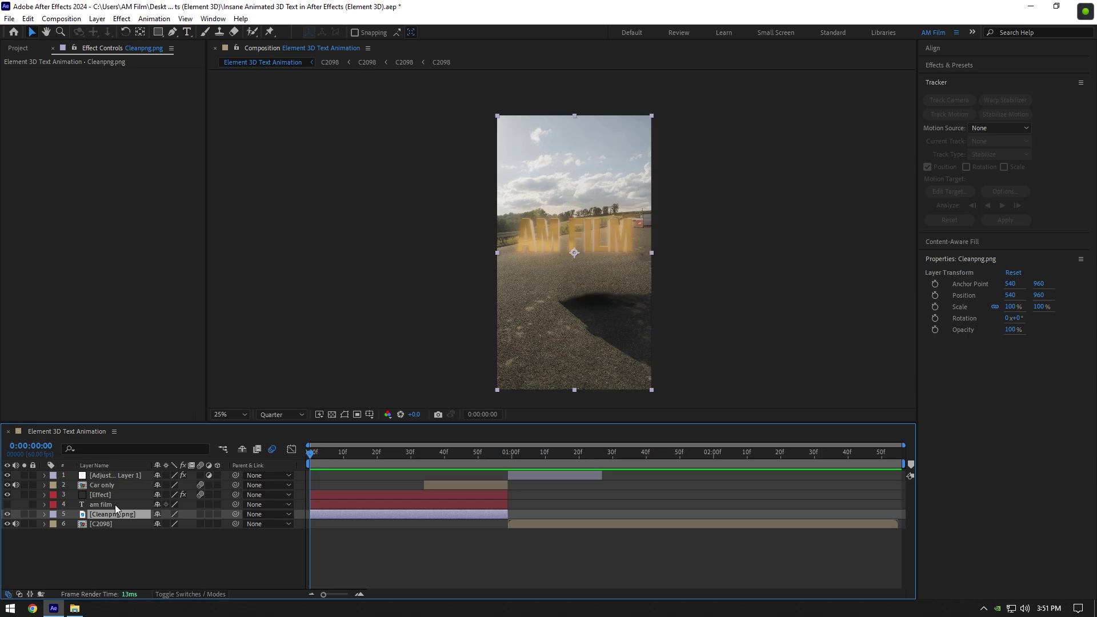
pyautogui.keyDown('ctrl'); pyautogui.click(114, 504); pyautogui.keyUp('ctrl')
pyautogui.keyDown('ctrl'); pyautogui.click(114, 495); pyautogui.keyUp('ctrl')
pyautogui.keyDown('ctrl'); pyautogui.click(115, 485); pyautogui.keyUp('ctrl')
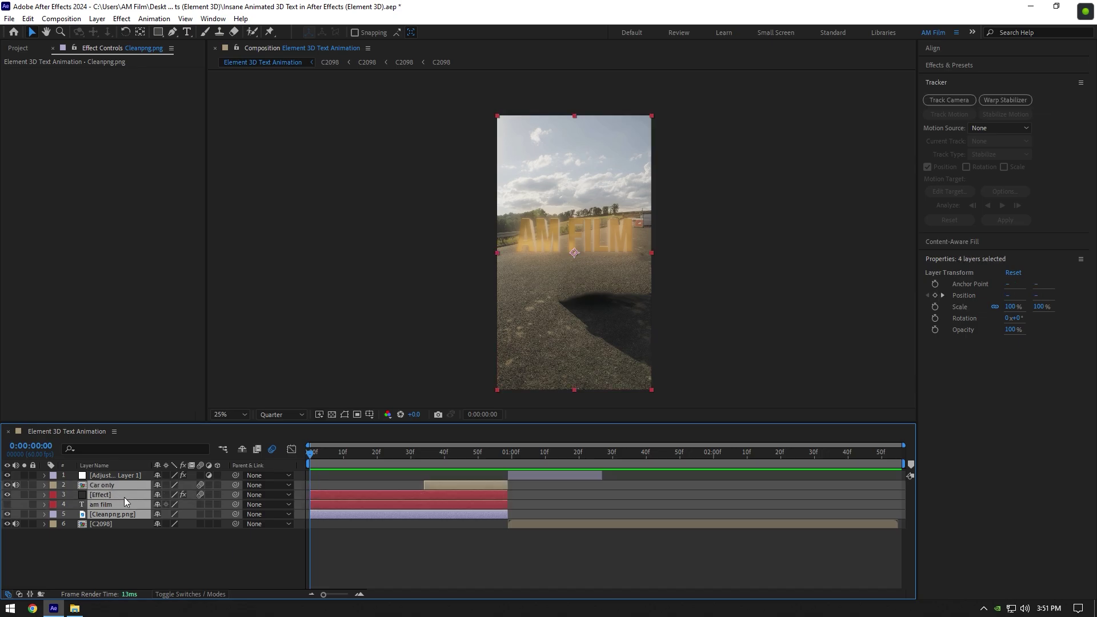
pyautogui.rightClick(116, 517)
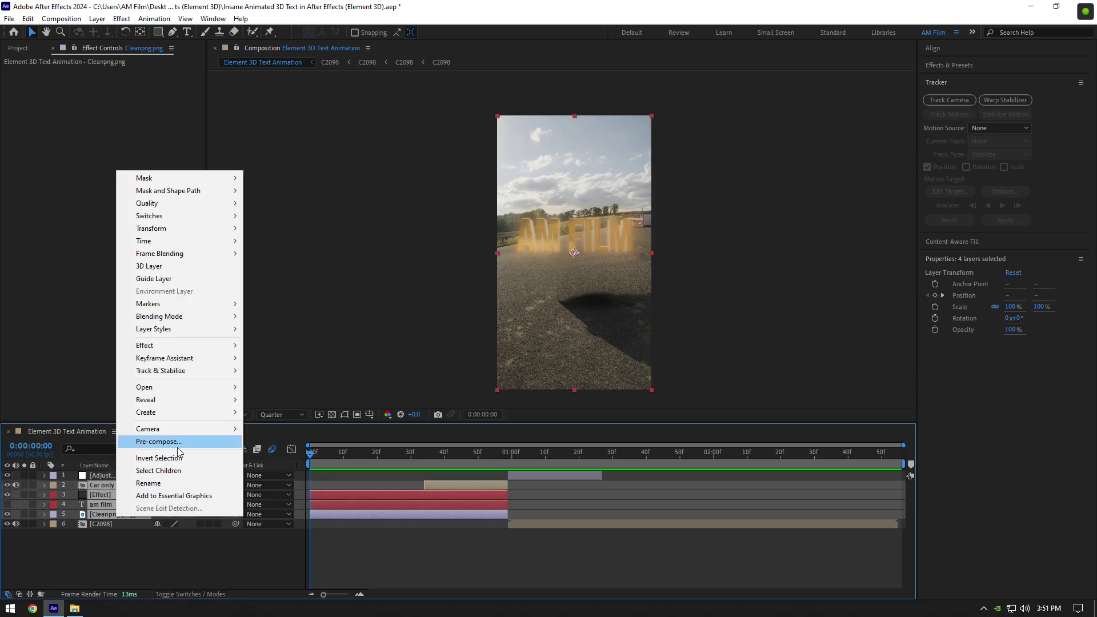
pyautogui.click(158, 442)
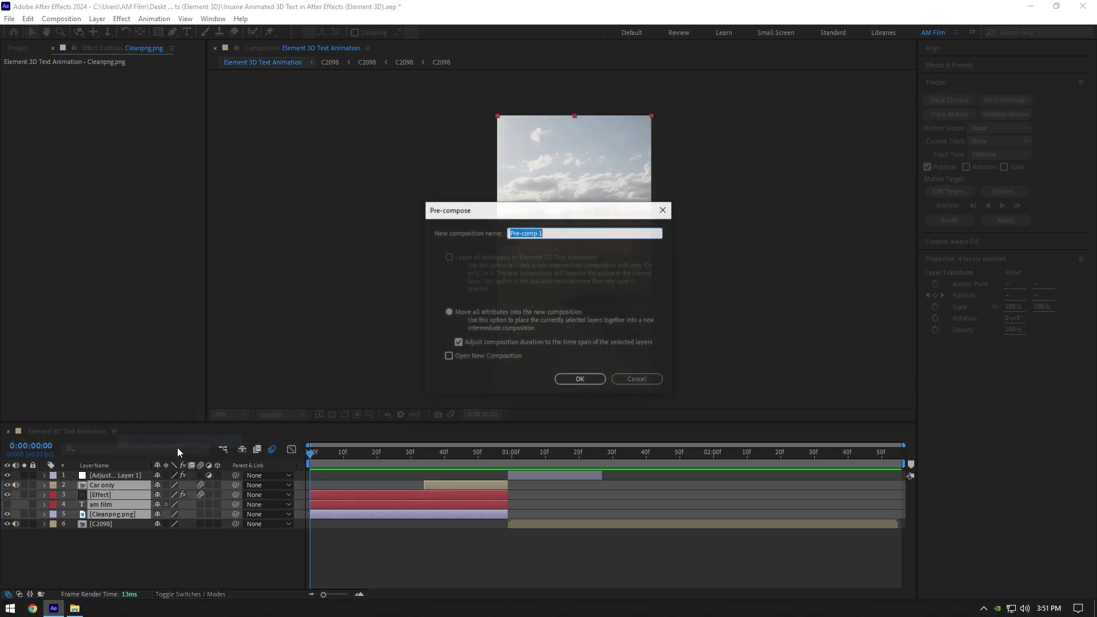
# Step: Confirm Pre-comp 1, add Camera 1, trim it to end near 1:00, and place it below the adjustment layer
pyautogui.click(580, 379)
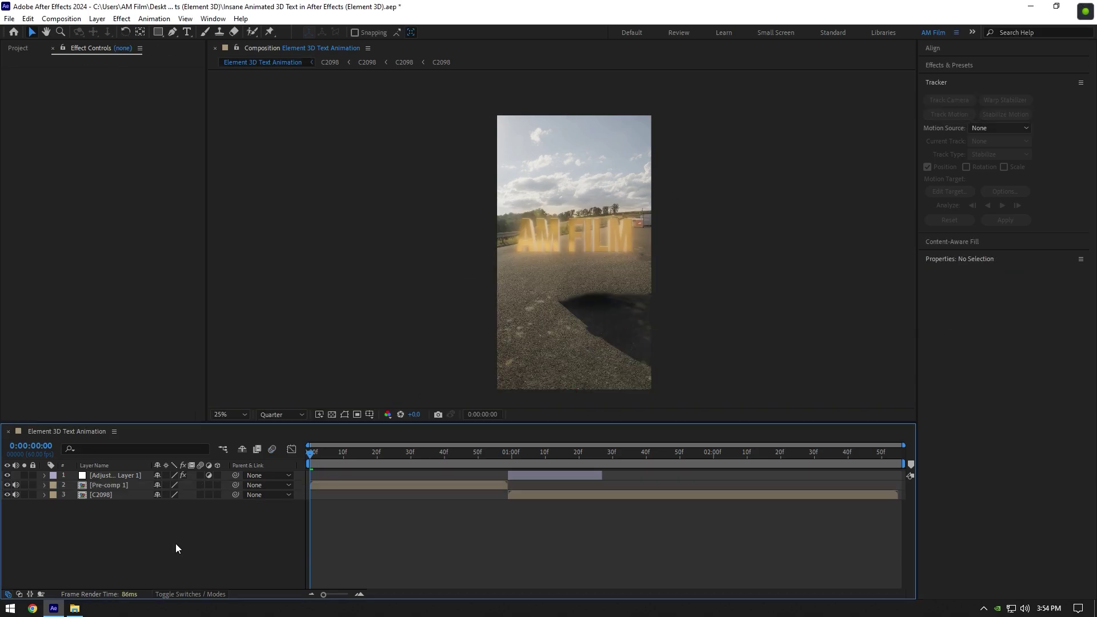
pyautogui.rightClick(176, 549)
pyautogui.moveTo(217, 408)
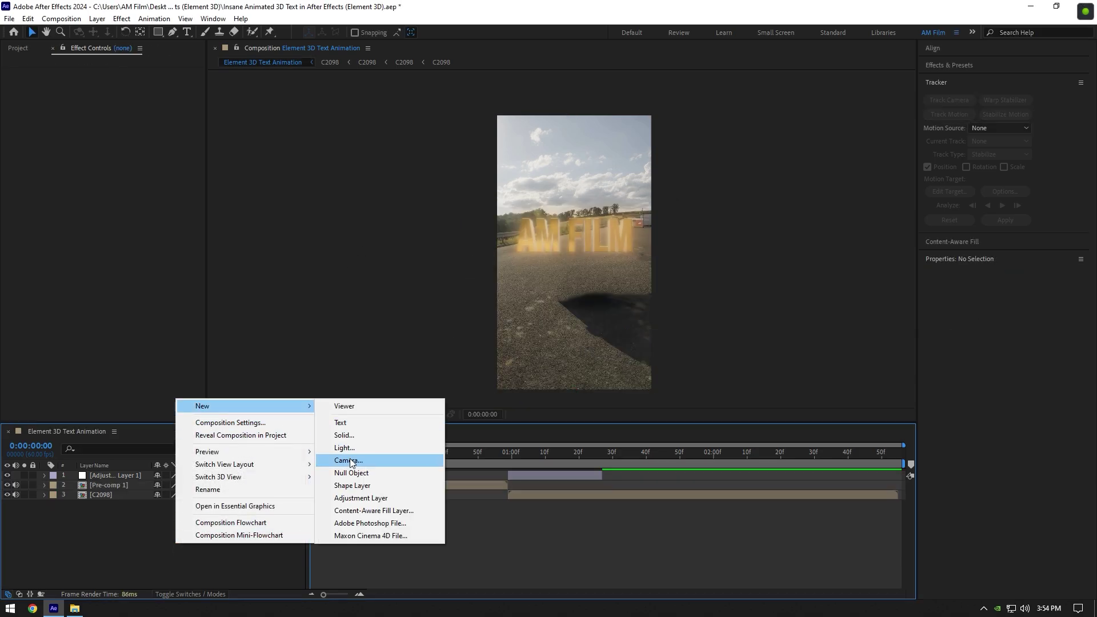
pyautogui.click(350, 460)
pyautogui.click(666, 429)
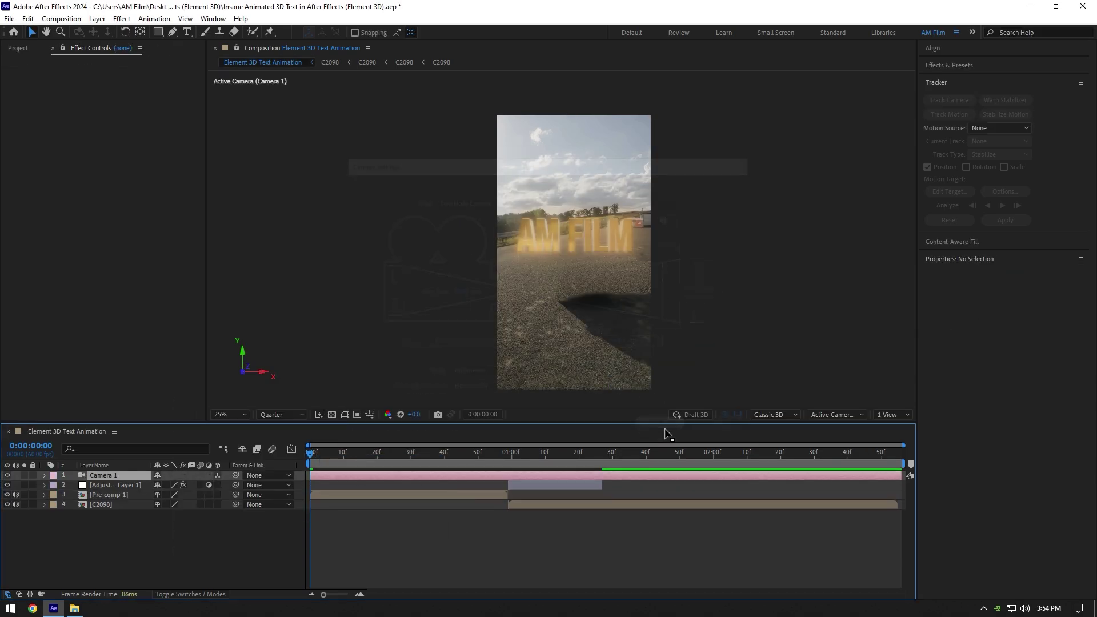
pyautogui.moveTo(904, 474); pyautogui.dragTo(508, 506)
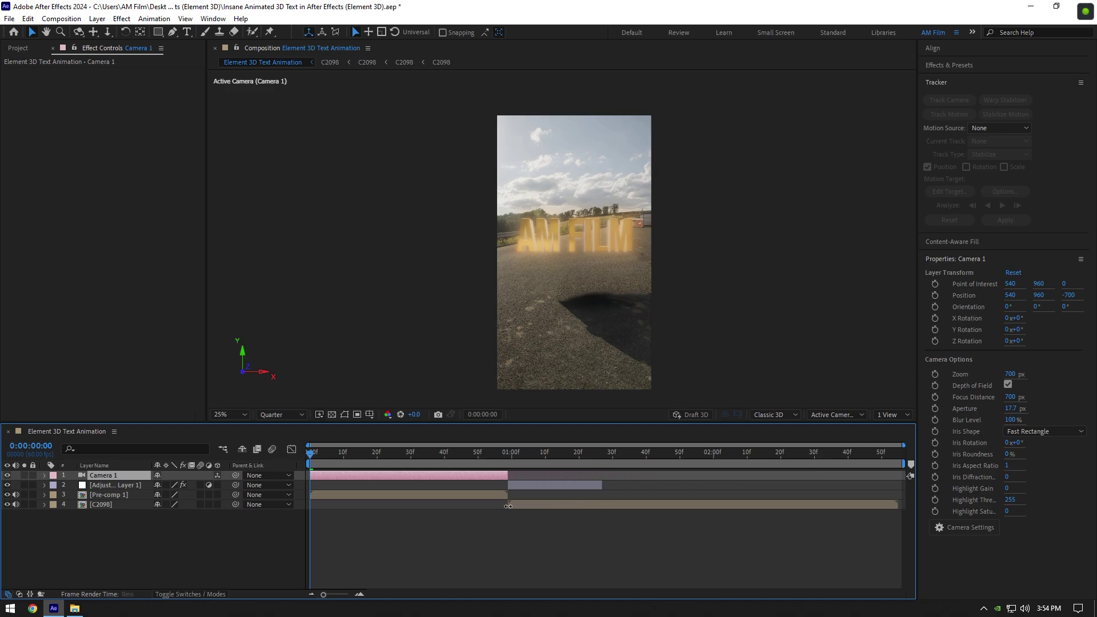
pyautogui.moveTo(98, 478); pyautogui.dragTo(100, 489)
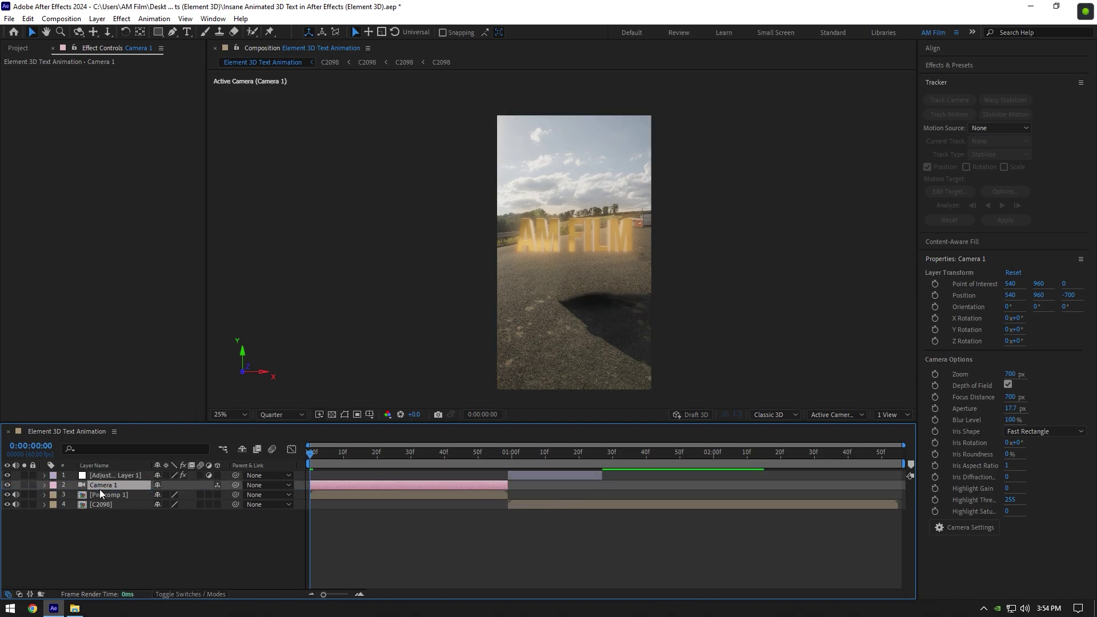
# Step: Make Pre-comp 1 3D with motion blur and keyframe Camera 1's starting Point of Interest and Position
pyautogui.click(201, 495)
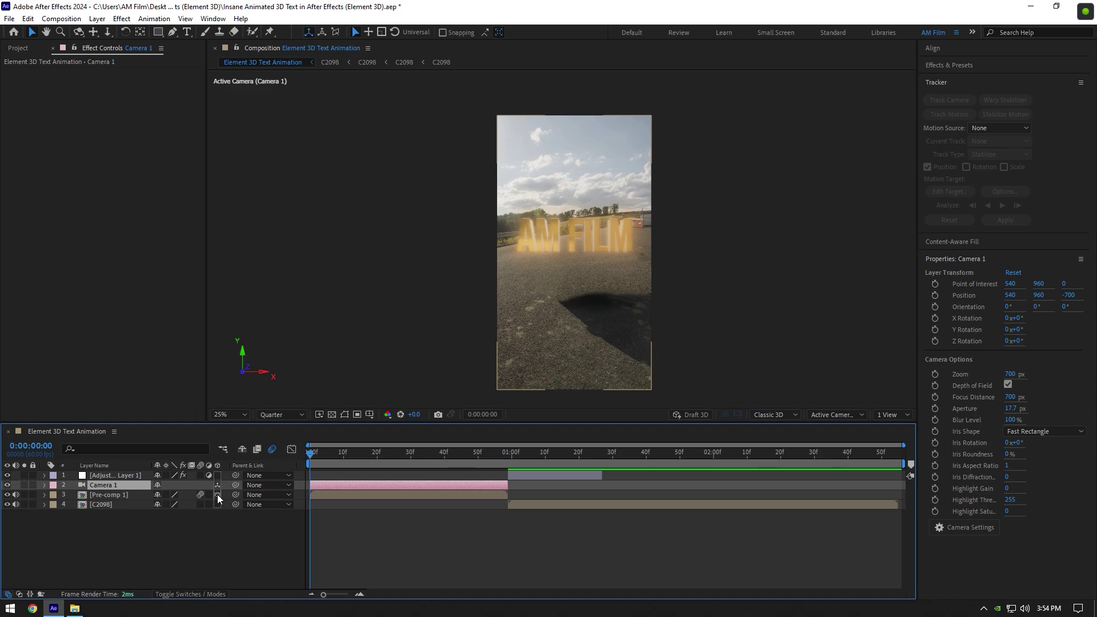
pyautogui.click(217, 494)
pyautogui.click(44, 485)
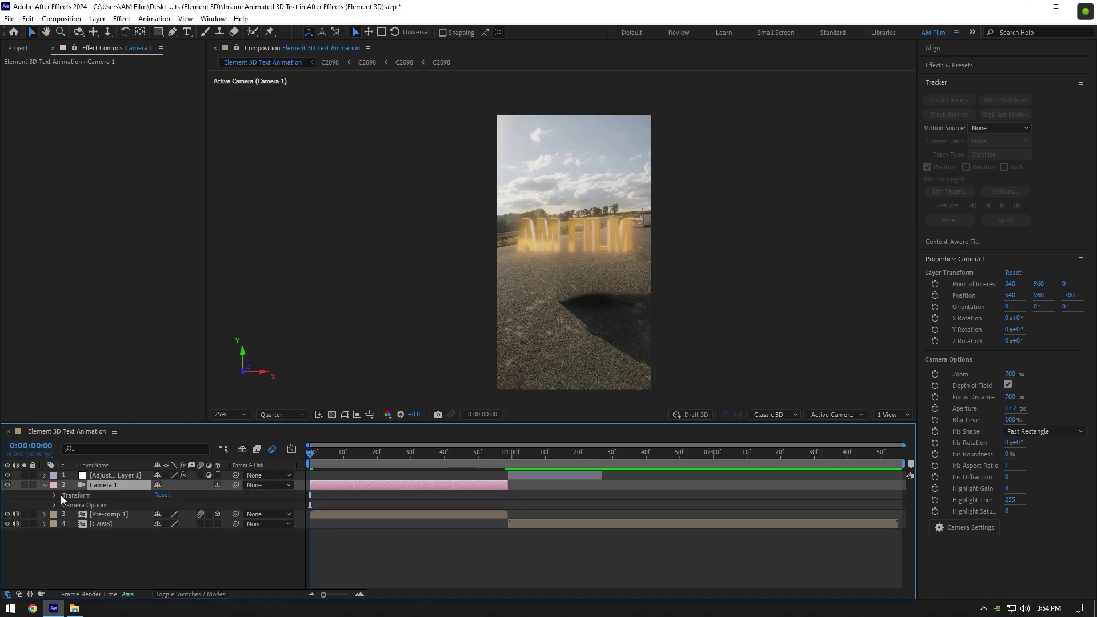
pyautogui.click(54, 495)
pyautogui.click(73, 506)
pyautogui.click(74, 514)
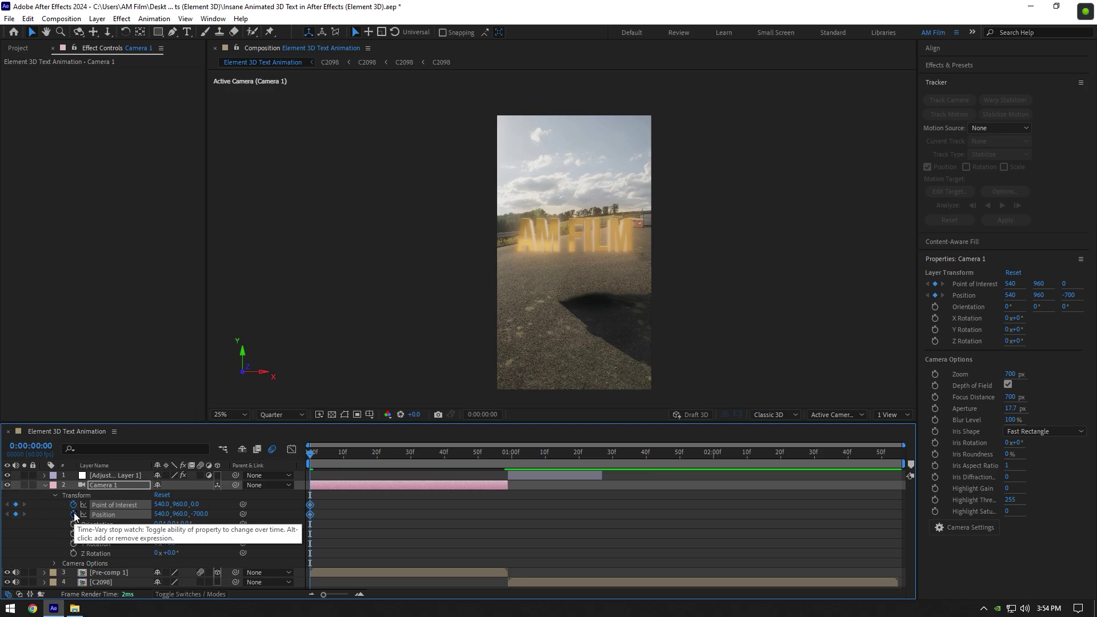
# Step: Dolly the camera in on the text at frame 0, then pan toward the car at frame 34
pyautogui.click(107, 32)
pyautogui.moveTo(579, 236); pyautogui.dragTo(578, 230)
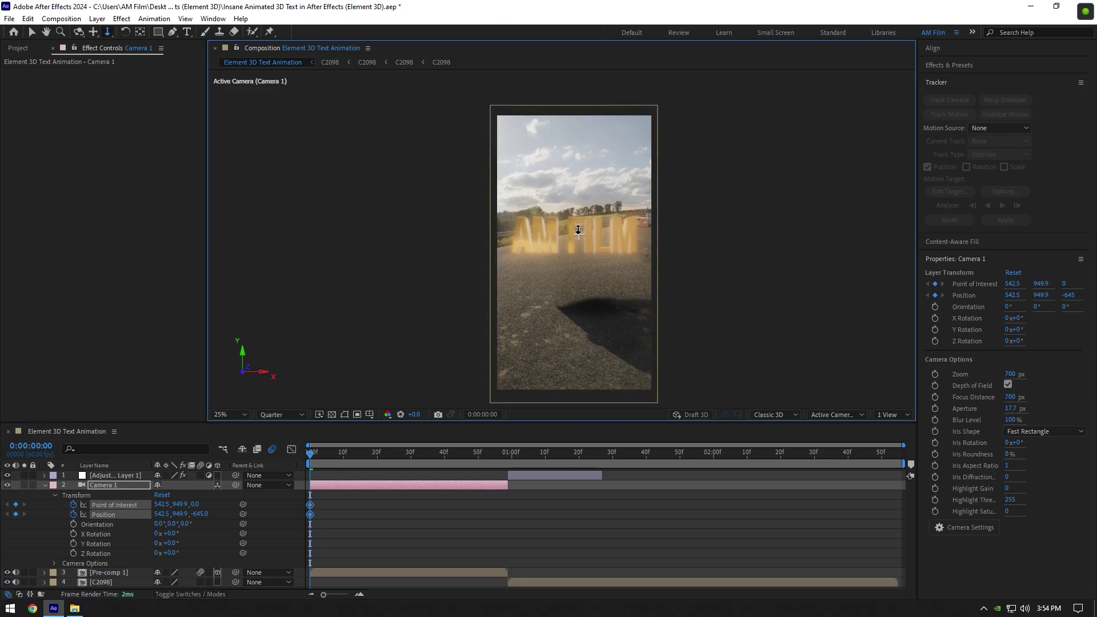
pyautogui.click(93, 33)
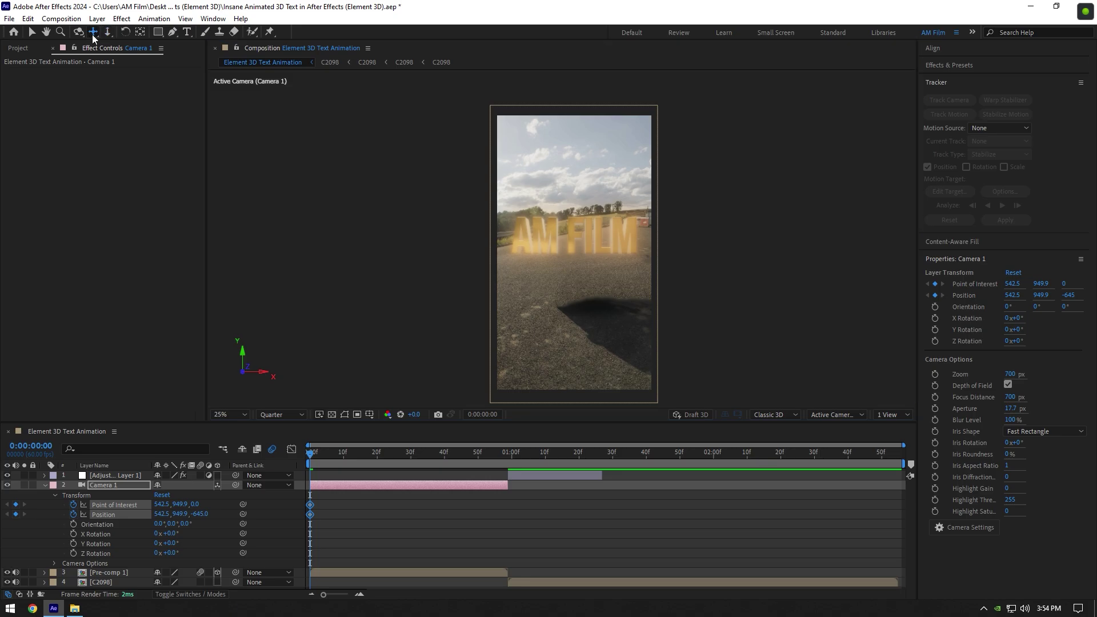
pyautogui.moveTo(571, 289); pyautogui.dragTo(585, 266)
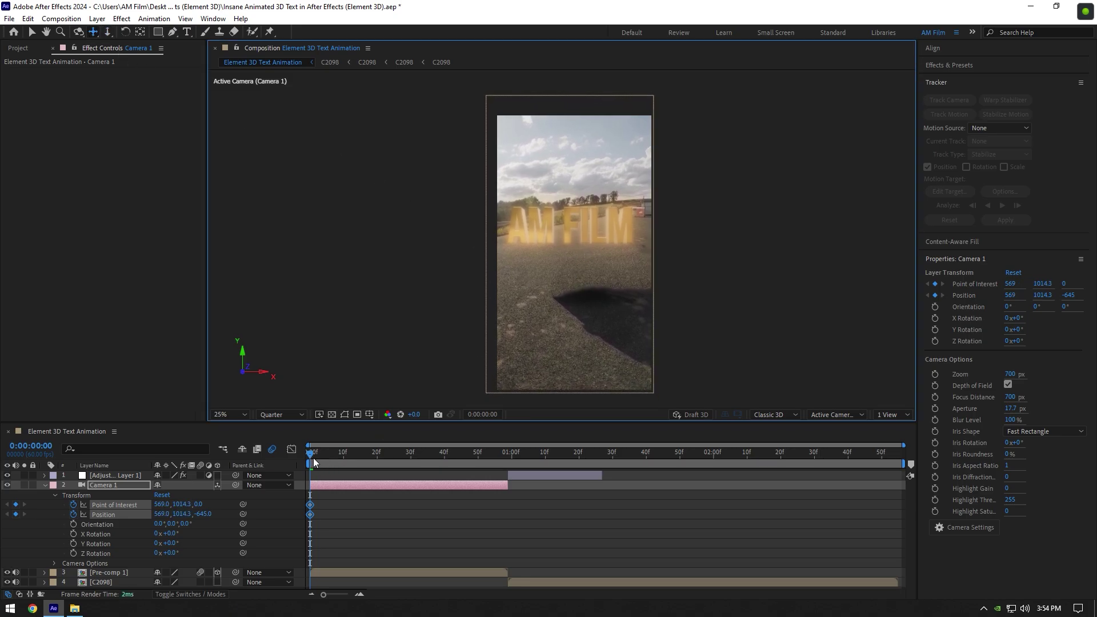
pyautogui.moveTo(313, 462); pyautogui.dragTo(432, 454)
pyautogui.moveTo(599, 309); pyautogui.dragTo(604, 326)
# Step: Reset the camera Position at frame 58, ease all six camera keyframes, and preview from the start
pyautogui.moveTo(422, 463); pyautogui.dragTo(505, 457)
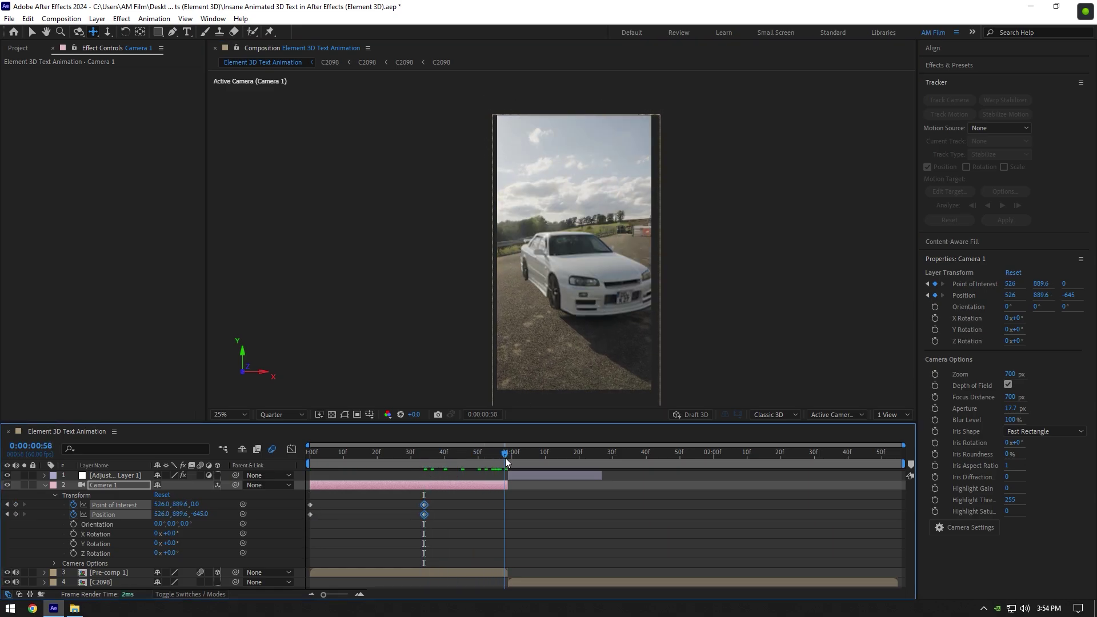
pyautogui.rightClick(115, 513)
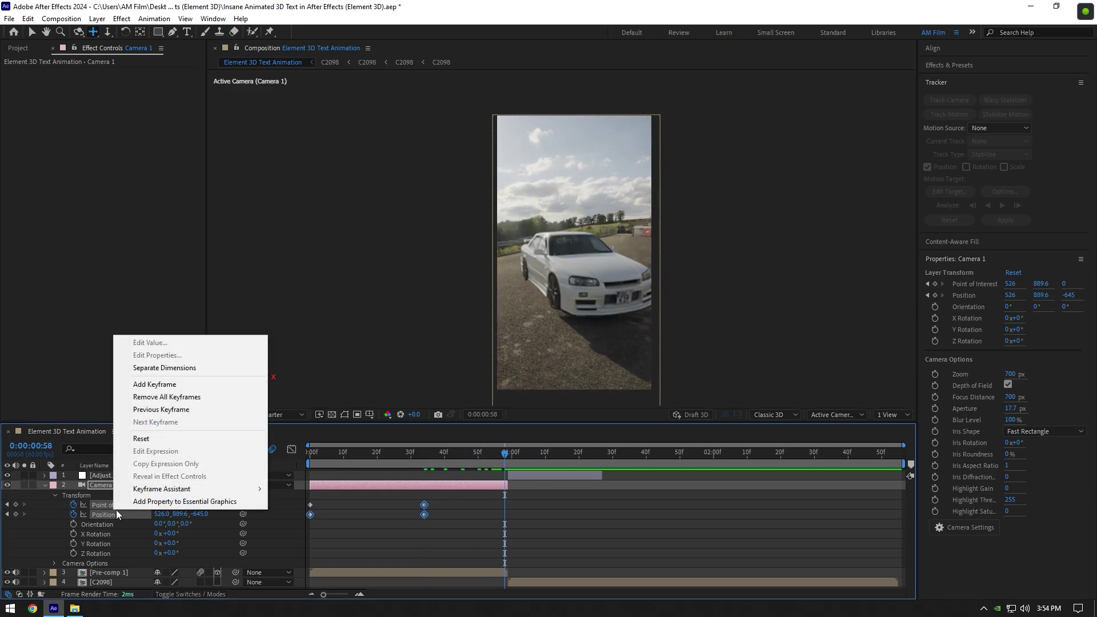
pyautogui.click(169, 440)
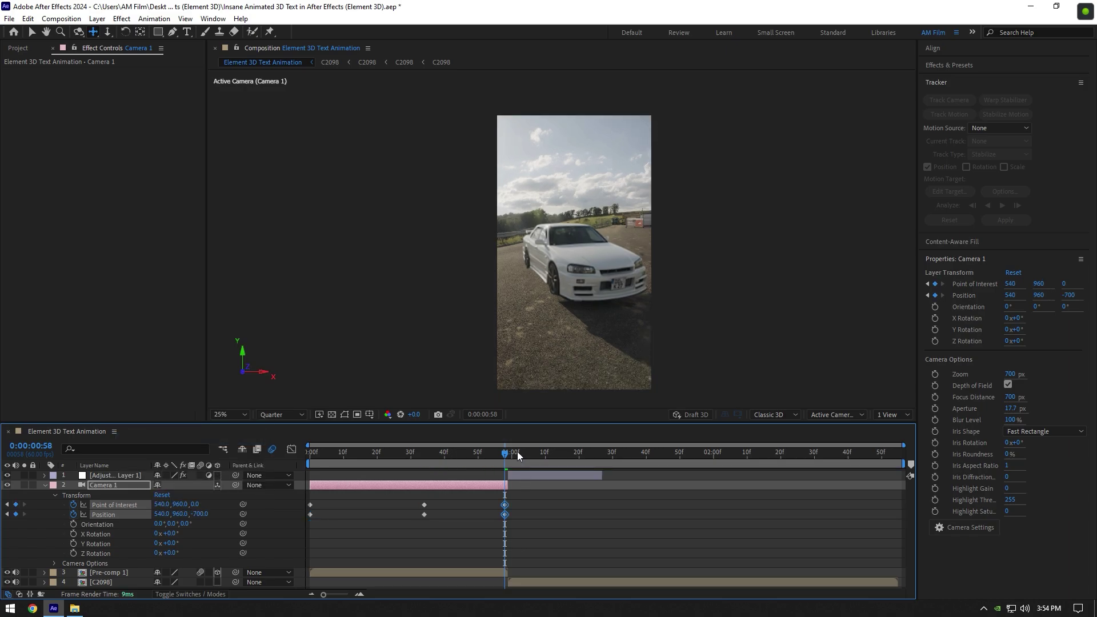
pyautogui.click(427, 460)
pyautogui.moveTo(526, 501); pyautogui.dragTo(290, 526)
pyautogui.press('F9')
pyautogui.moveTo(455, 457); pyautogui.dragTo(267, 459)
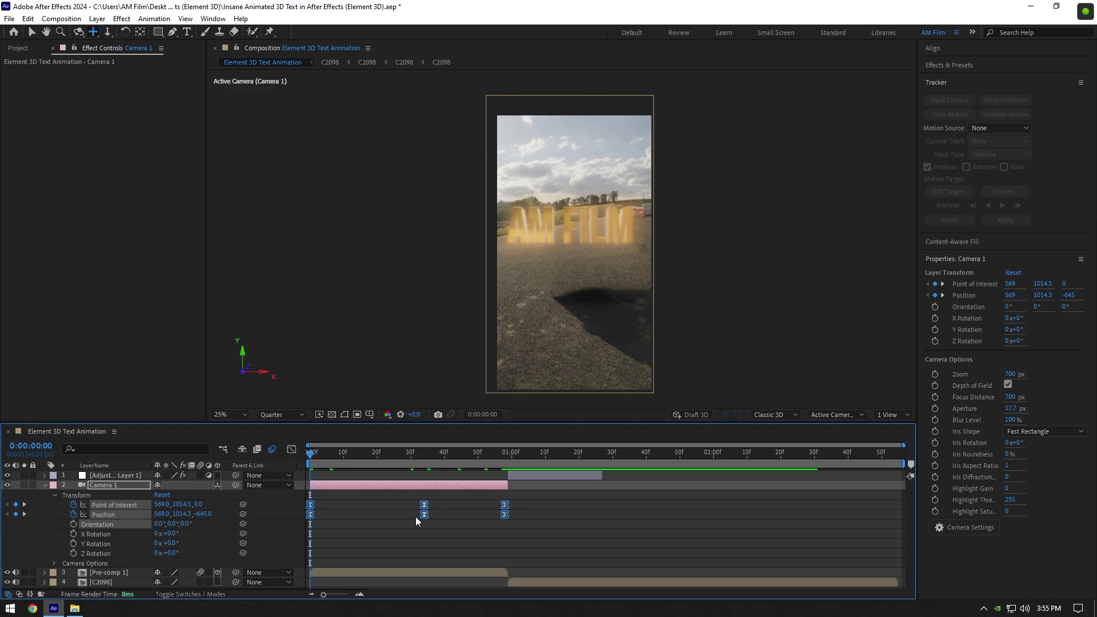
pyautogui.press('space')
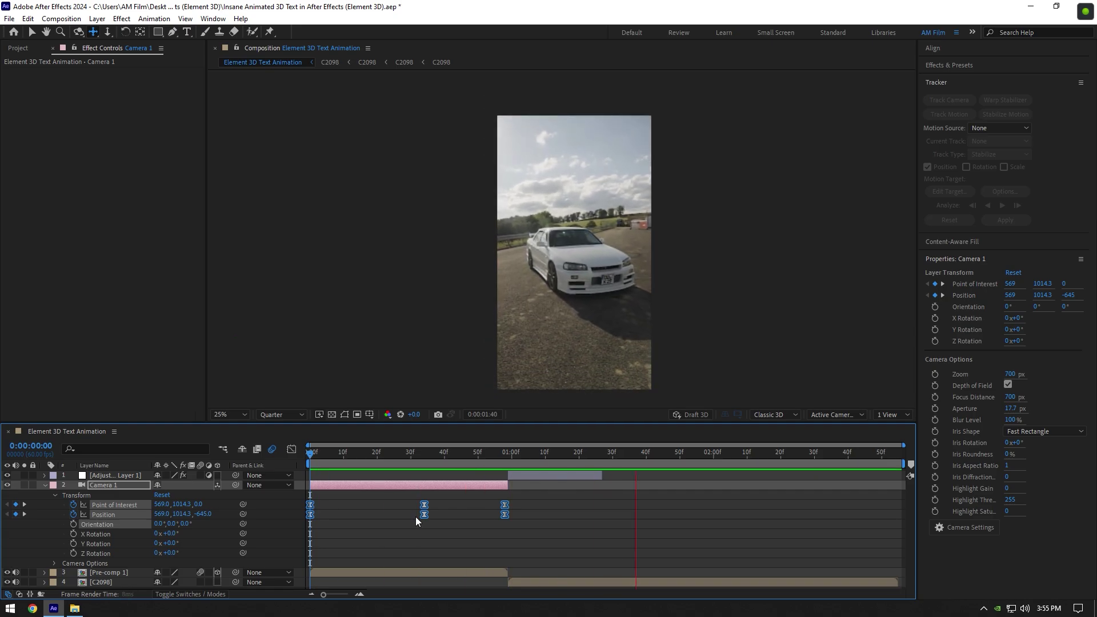